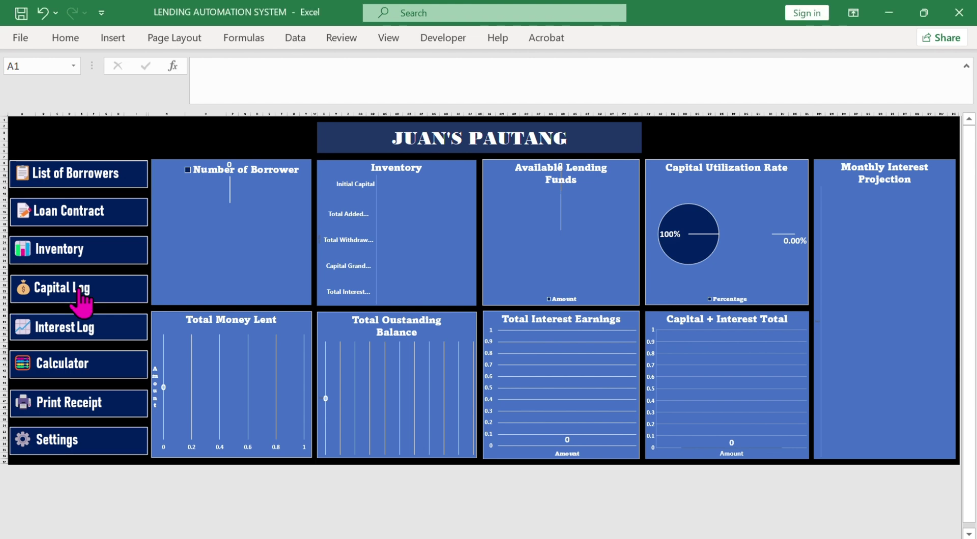
Set the initial capital to 10000 in the Capital Log sheet
{"action": "left_click", "coordinate": [80, 291]}
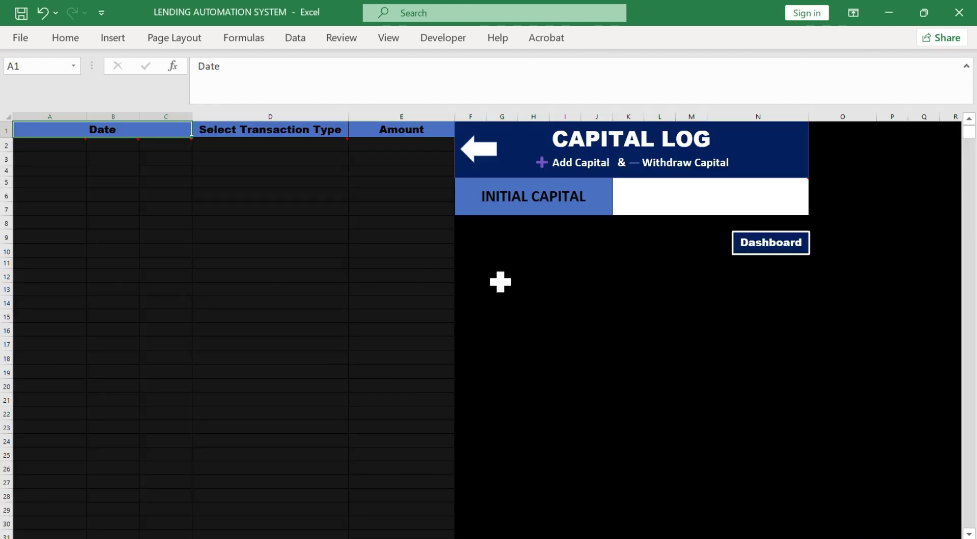
{"action": "mouse_move", "coordinate": [729, 178]}
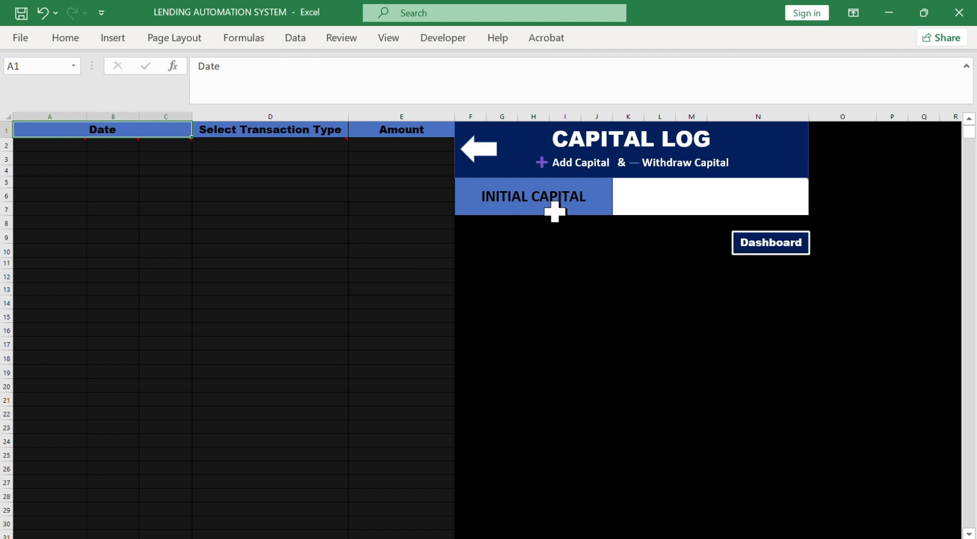
{"action": "mouse_move", "coordinate": [685, 203]}
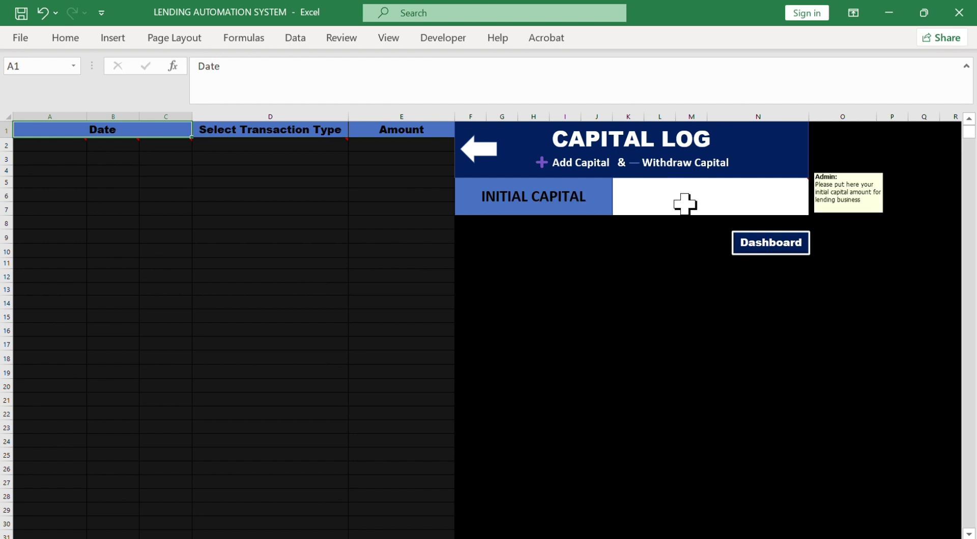
{"action": "left_click", "coordinate": [718, 194]}
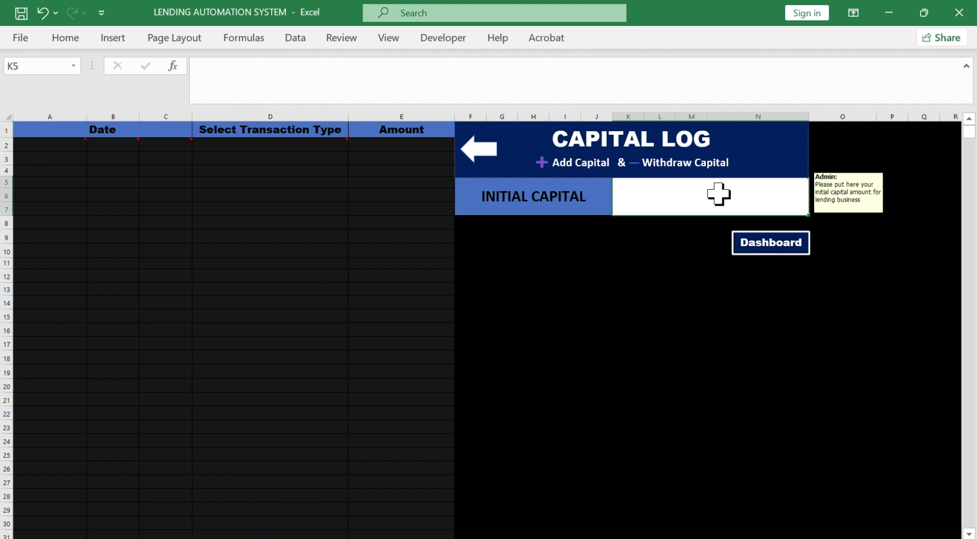
{"action": "type", "text": "10000"}
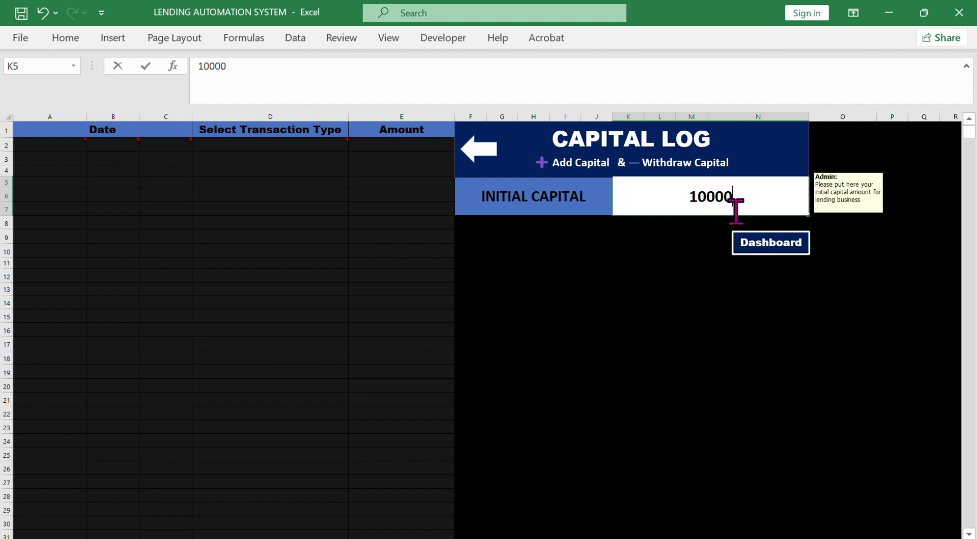
{"action": "left_click", "coordinate": [711, 203]}
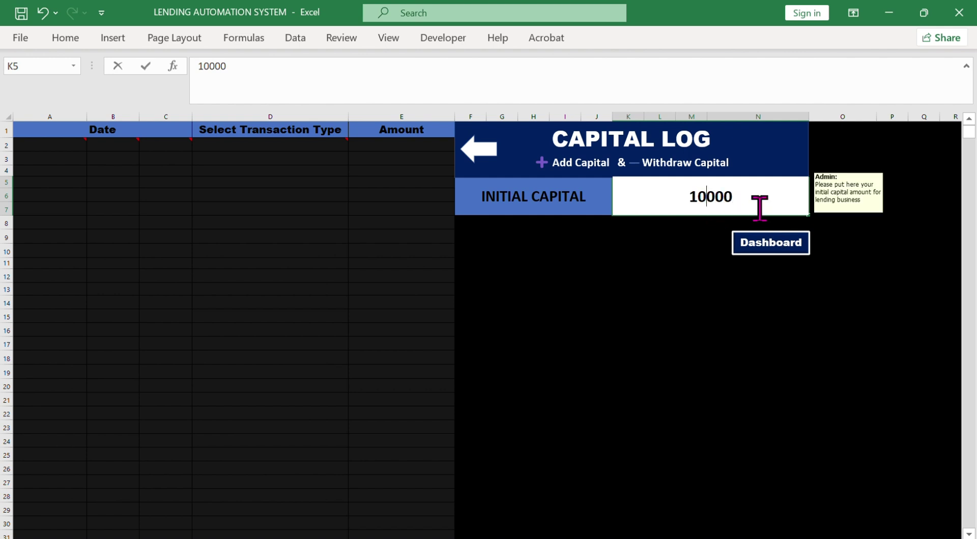
{"action": "key", "text": "Return"}
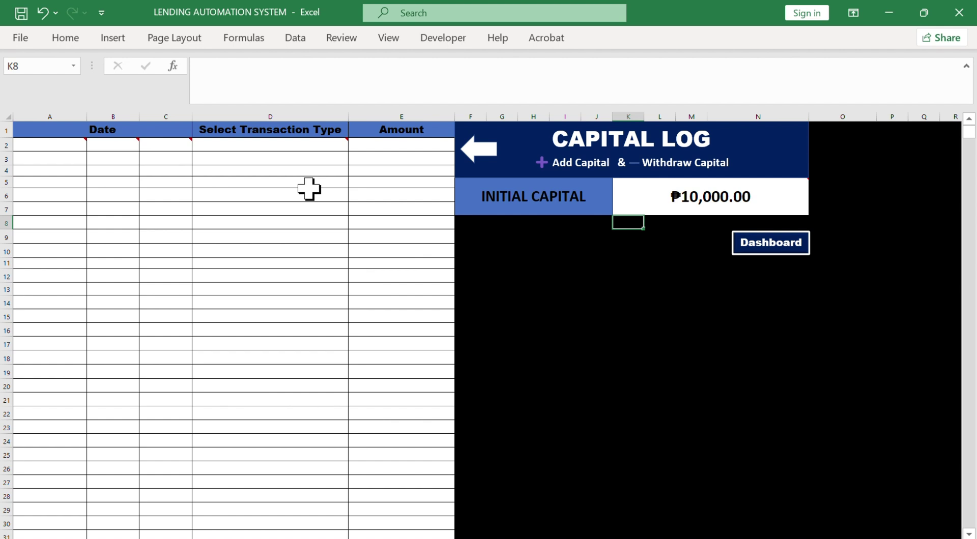
Set the date of the first Capital Log entry to January 1, 2026
{"action": "left_click", "coordinate": [76, 148]}
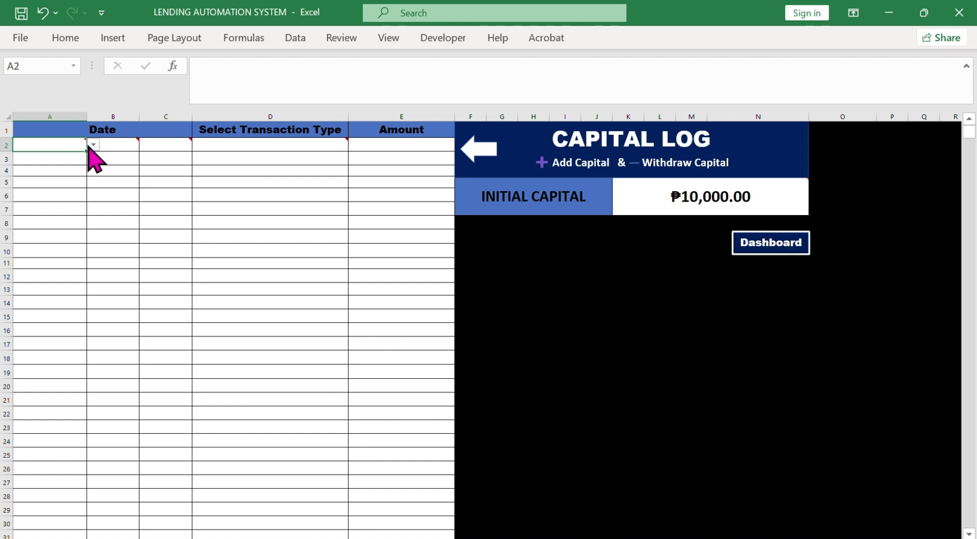
{"action": "left_click", "coordinate": [92, 145]}
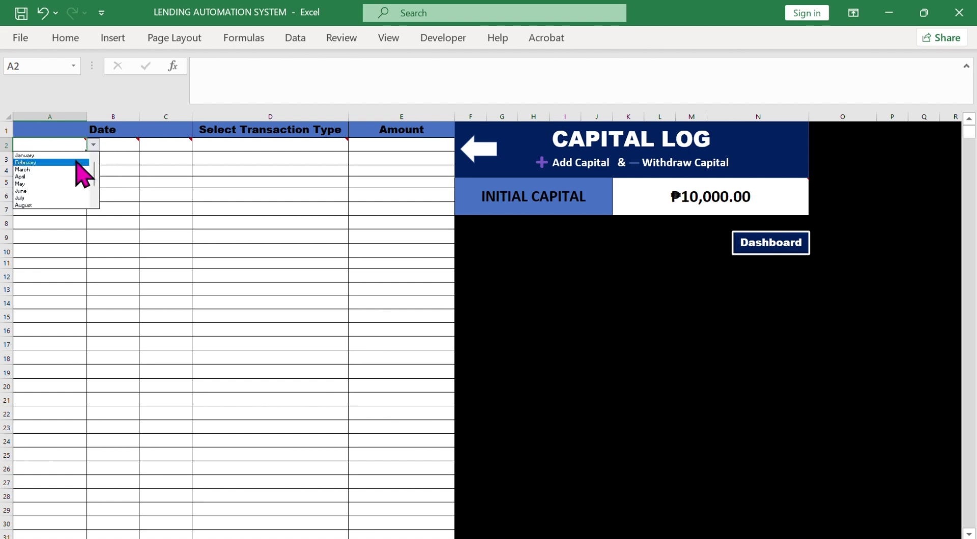
{"action": "left_click", "coordinate": [74, 157]}
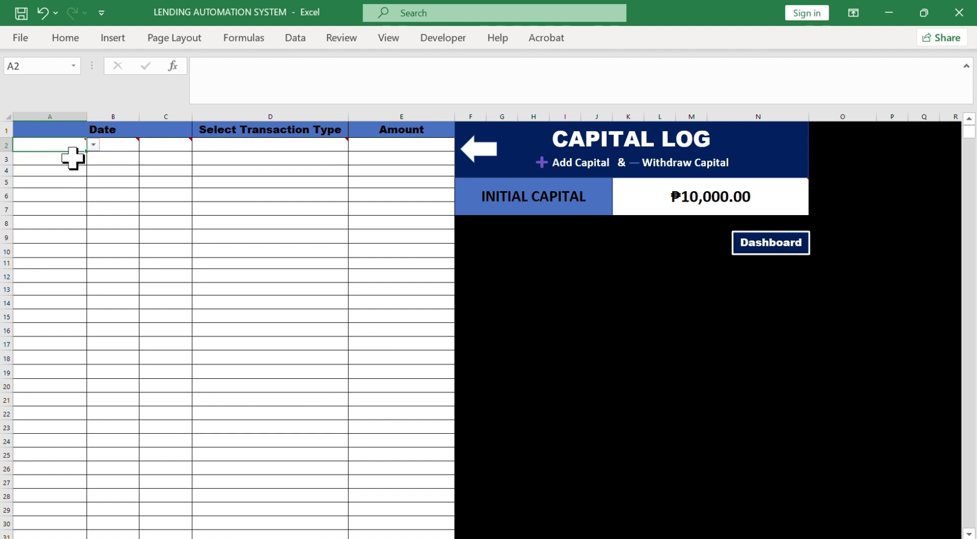
{"action": "left_click", "coordinate": [120, 144]}
{"action": "left_click", "coordinate": [145, 145]}
{"action": "left_click", "coordinate": [143, 155]}
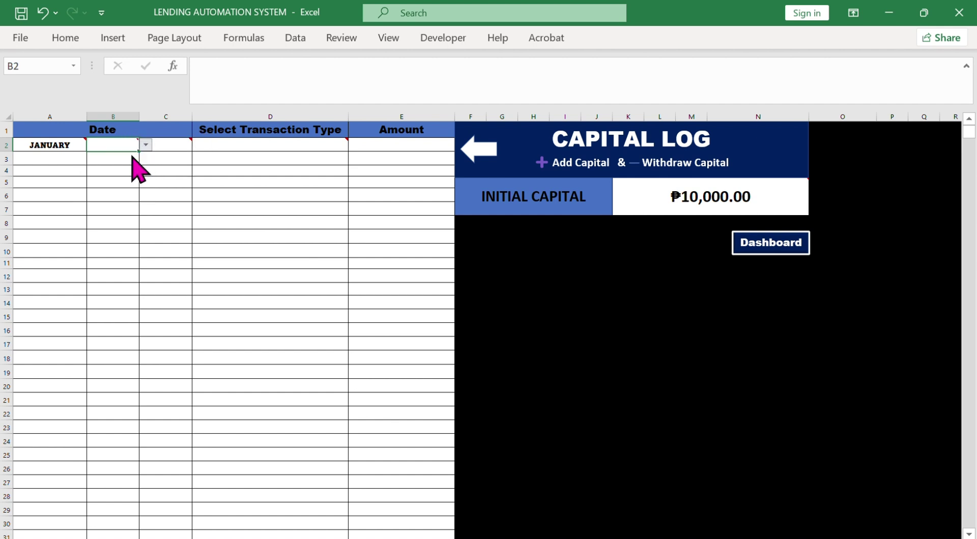
{"action": "left_click", "coordinate": [131, 155]}
{"action": "left_click", "coordinate": [166, 148]}
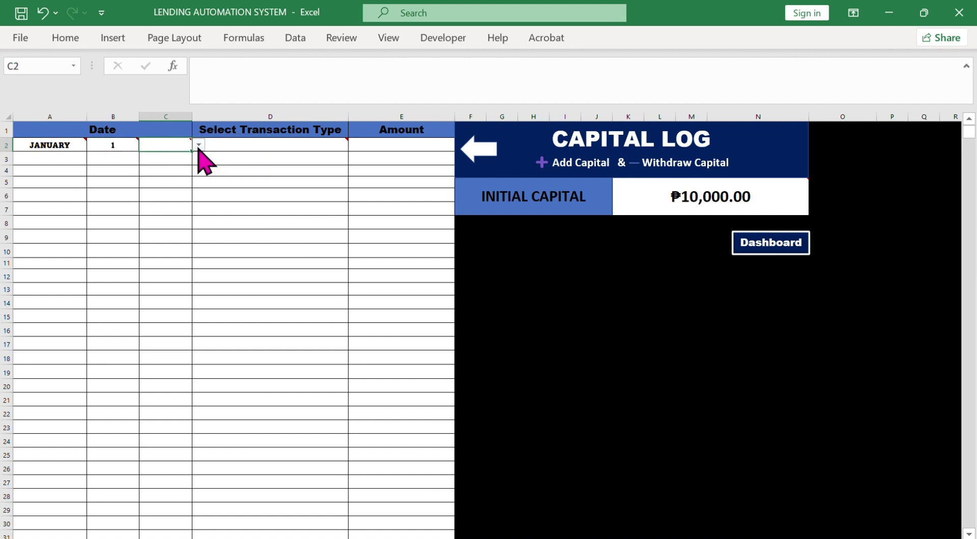
{"action": "left_click", "coordinate": [199, 145]}
{"action": "left_click", "coordinate": [188, 162]}
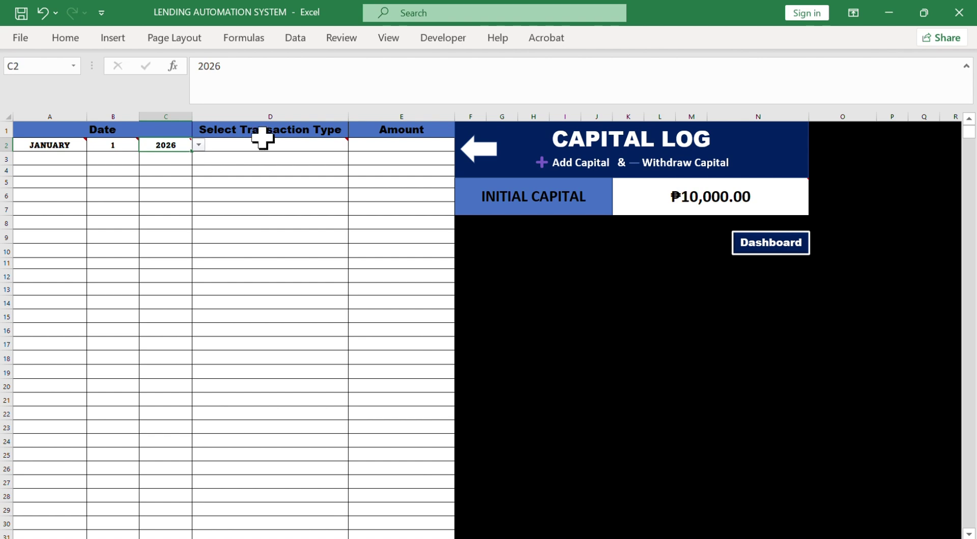
Record the first Capital Log entry as an ADD transaction with an amount of 5000
{"action": "left_click", "coordinate": [283, 146]}
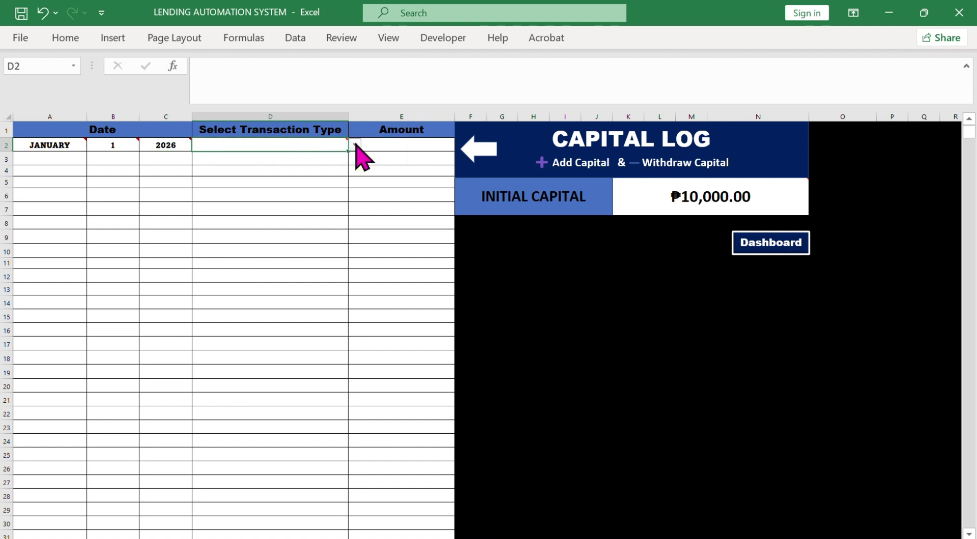
{"action": "left_click", "coordinate": [354, 145]}
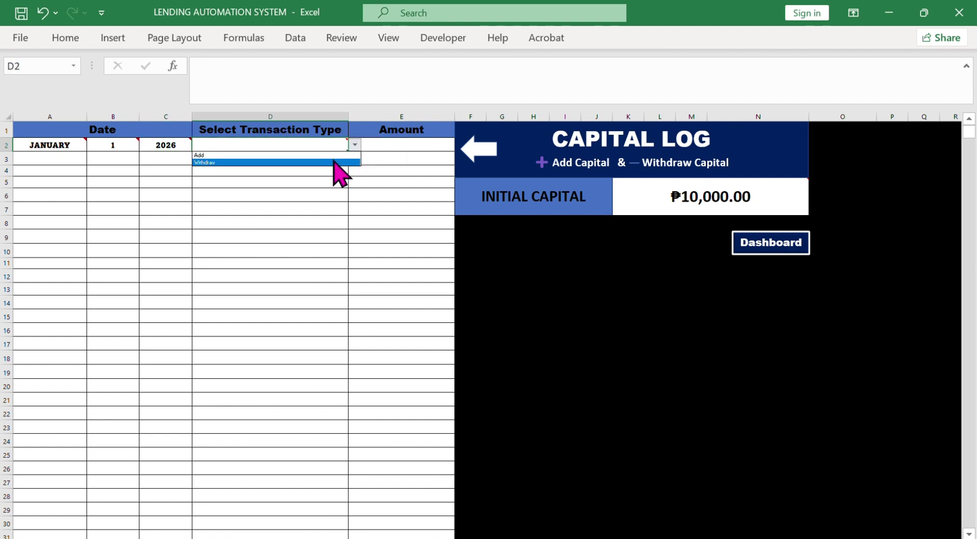
{"action": "key", "text": "Up"}
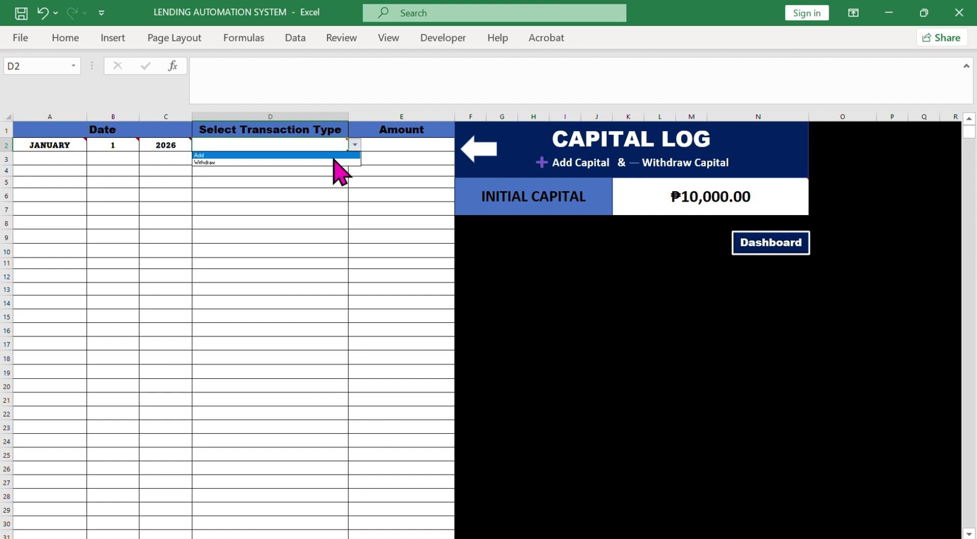
{"action": "key", "text": "Escape"}
{"action": "type", "text": "ADD"}
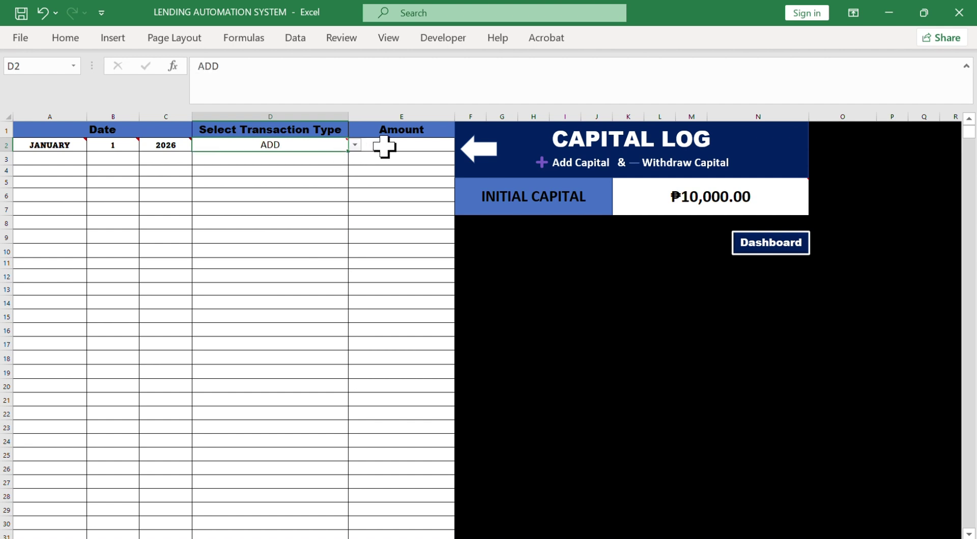
{"action": "left_click", "coordinate": [403, 145]}
{"action": "double_click", "coordinate": [403, 145]}
{"action": "type", "text": "5000"}
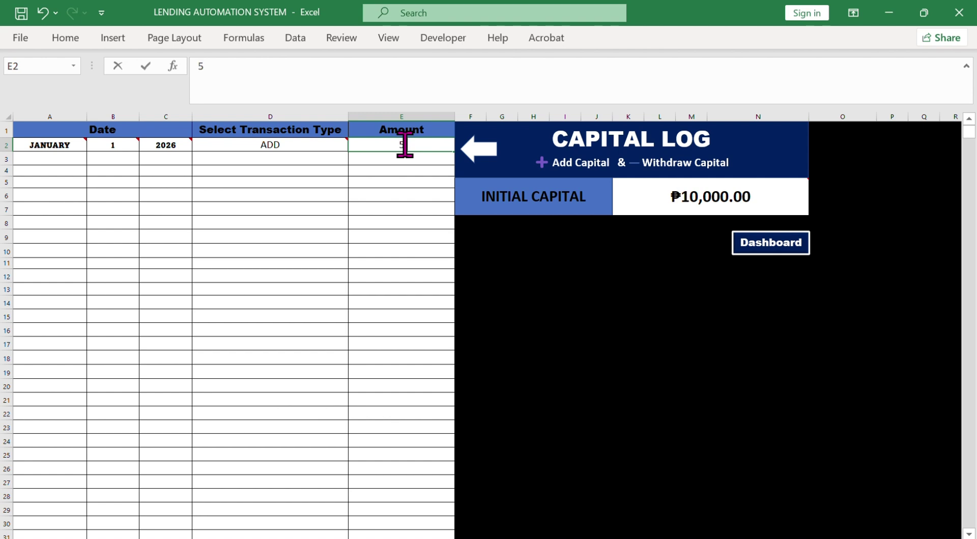
{"action": "left_click", "coordinate": [416, 184]}
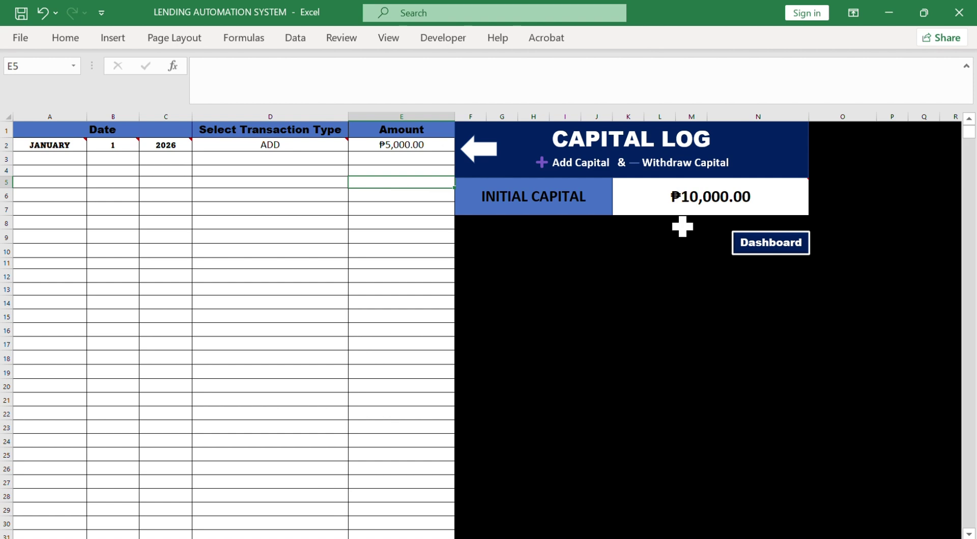
Return to the dashboard to check the updated capital charts and open the Inventory sheet
{"action": "mouse_move", "coordinate": [701, 204]}
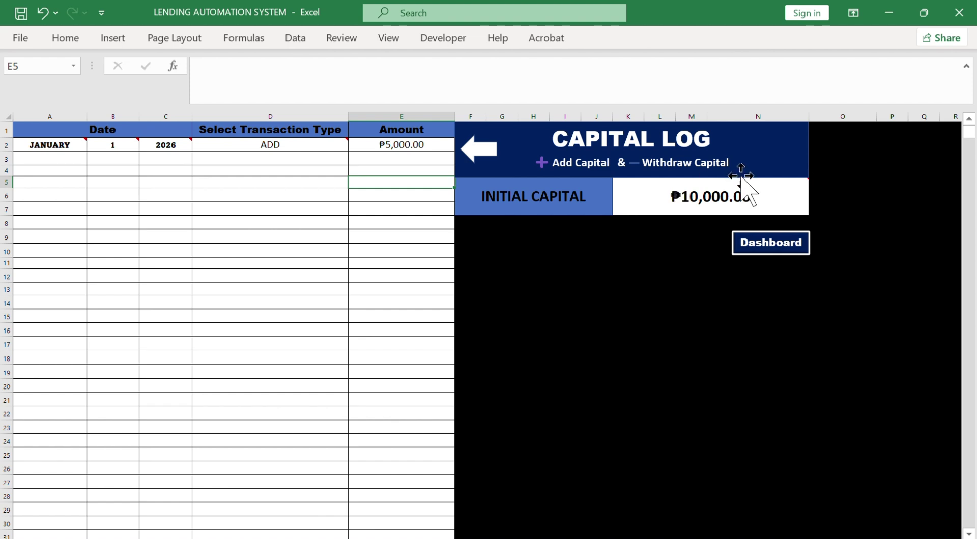
{"action": "left_click", "coordinate": [772, 249]}
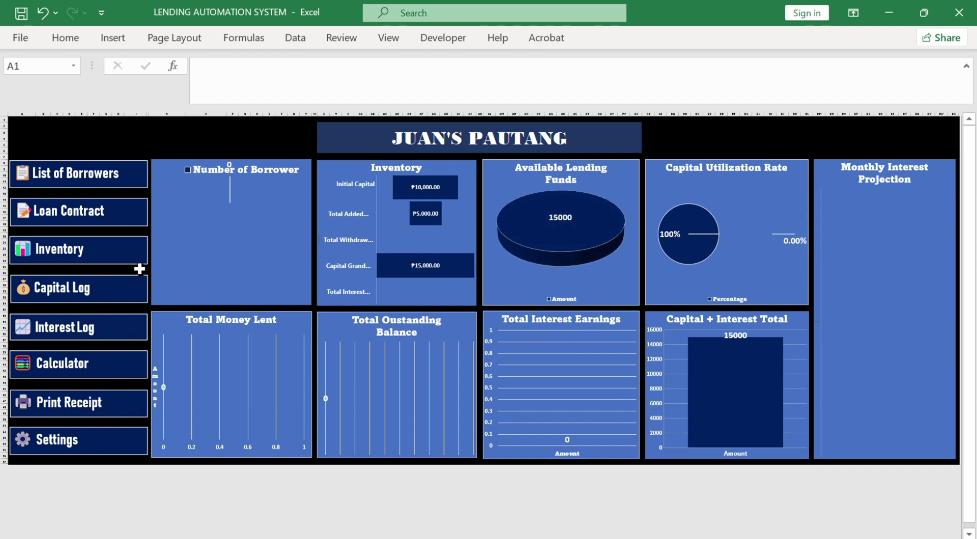
{"action": "left_click", "coordinate": [78, 252]}
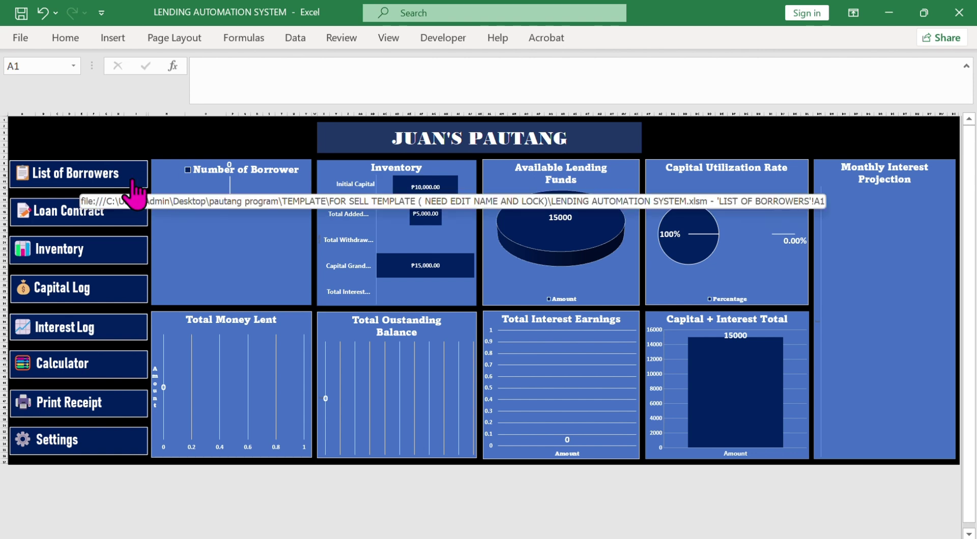
Open the Loan Contract data entry form from the dashboard and enter the borrower's full name
{"action": "left_click", "coordinate": [76, 224]}
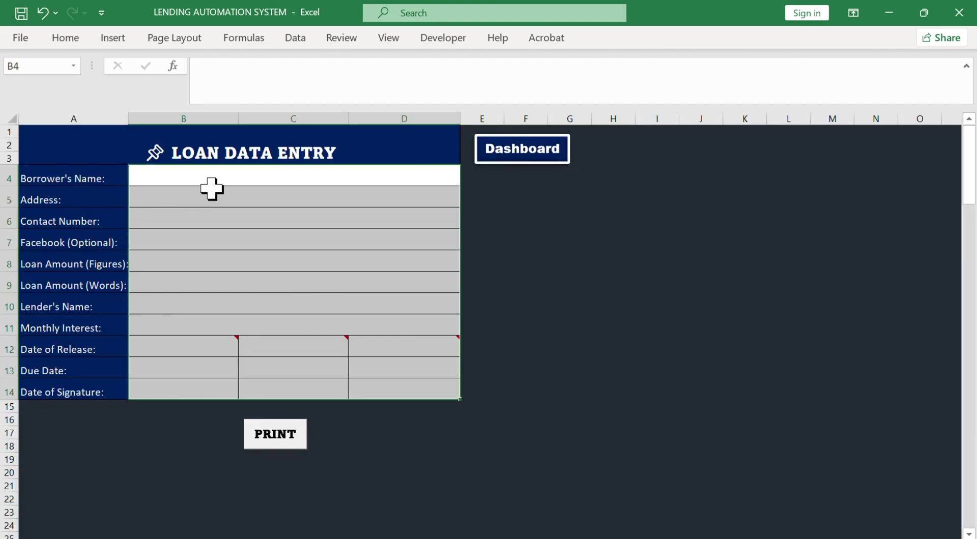
{"action": "left_click", "coordinate": [226, 181]}
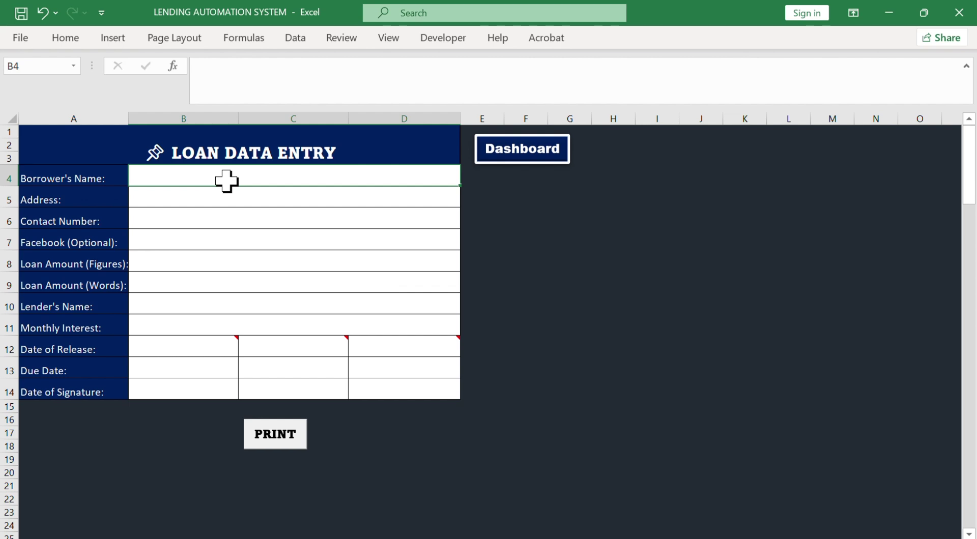
{"action": "type", "text": "pe"}
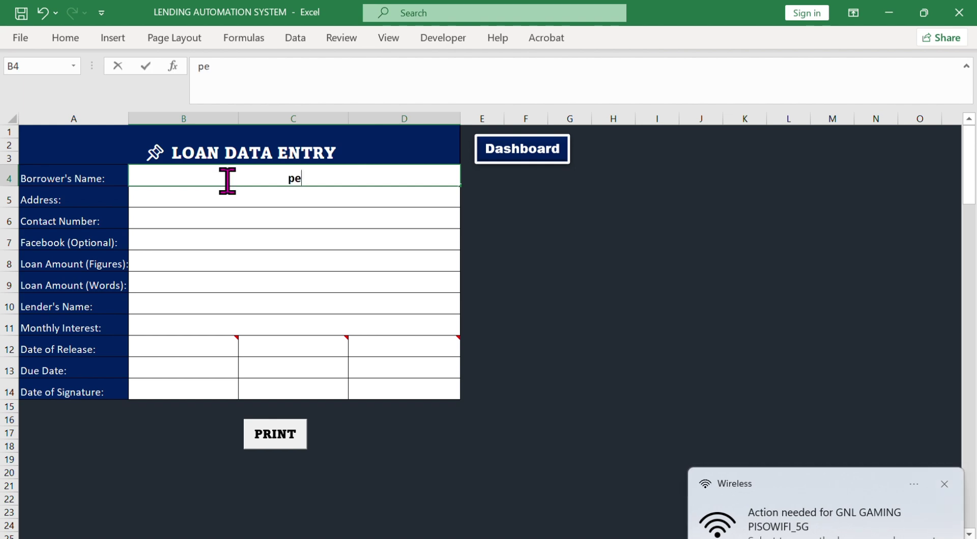
{"action": "type", "text": "dro diaz"}
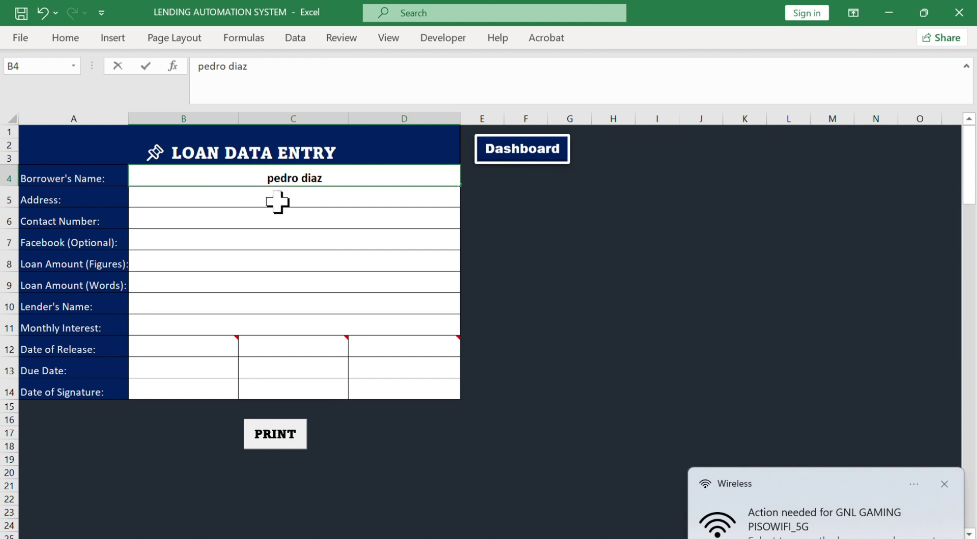
Enter the borrower's address in the loan data entry form
{"action": "left_click", "coordinate": [279, 204]}
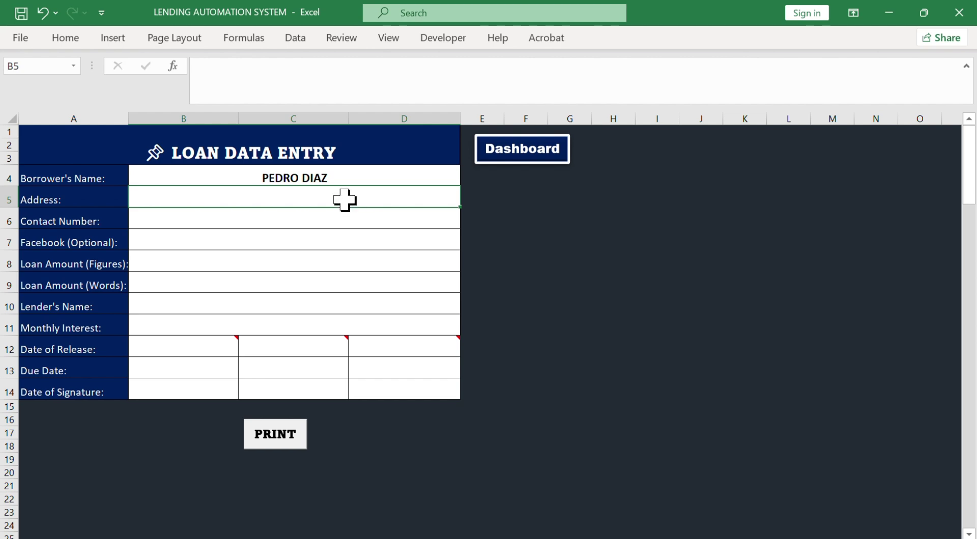
{"action": "double_click", "coordinate": [345, 200]}
{"action": "type", "text": "brgy"}
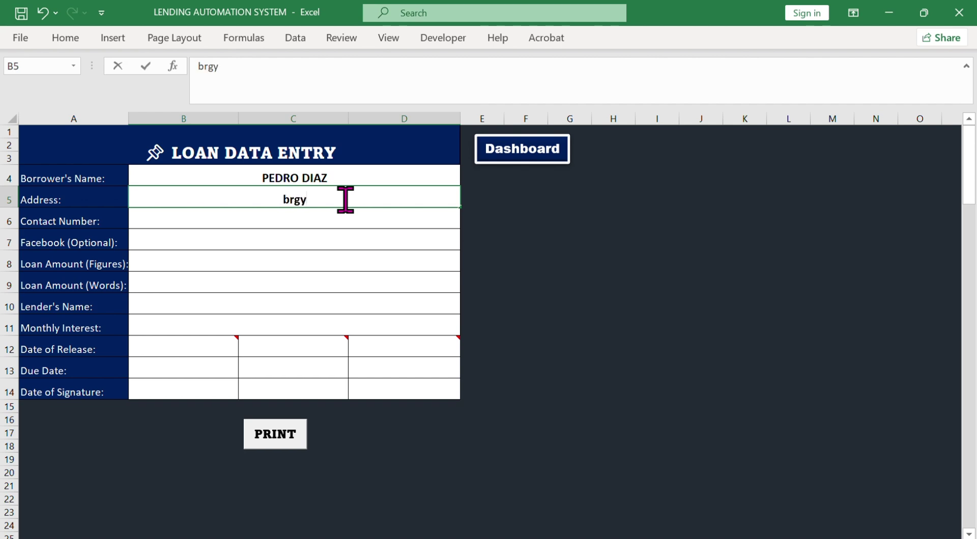
{"action": "type", "text": ". maa"}
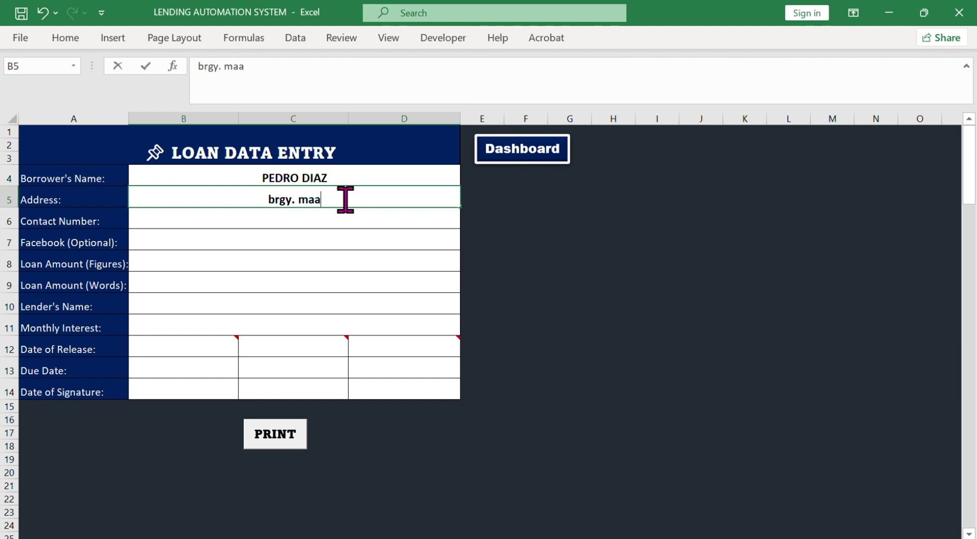
{"action": "type", "text": "lat"}
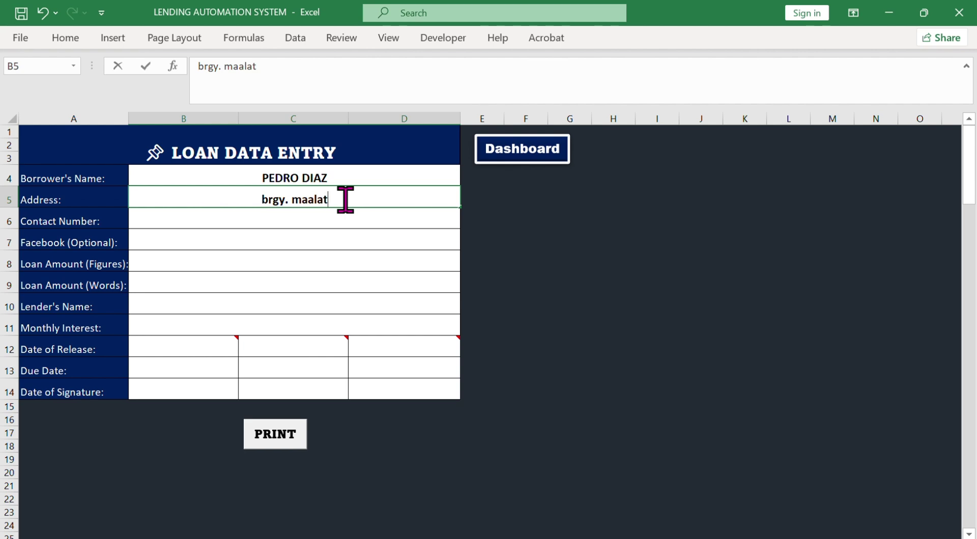
{"action": "key", "text": "Return"}
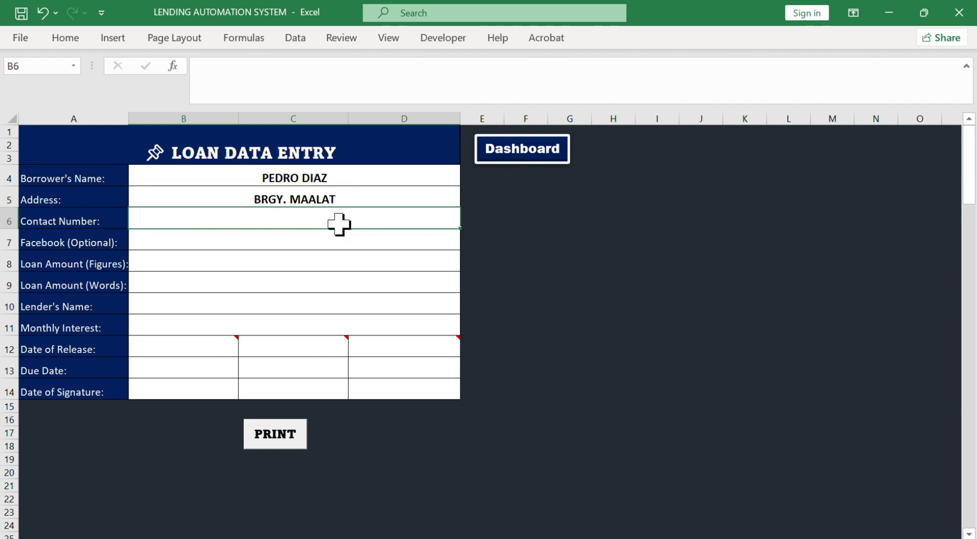
Fill in the borrower's contact number in the loan data entry form
{"action": "double_click", "coordinate": [339, 224]}
{"action": "type", "text": "09"}
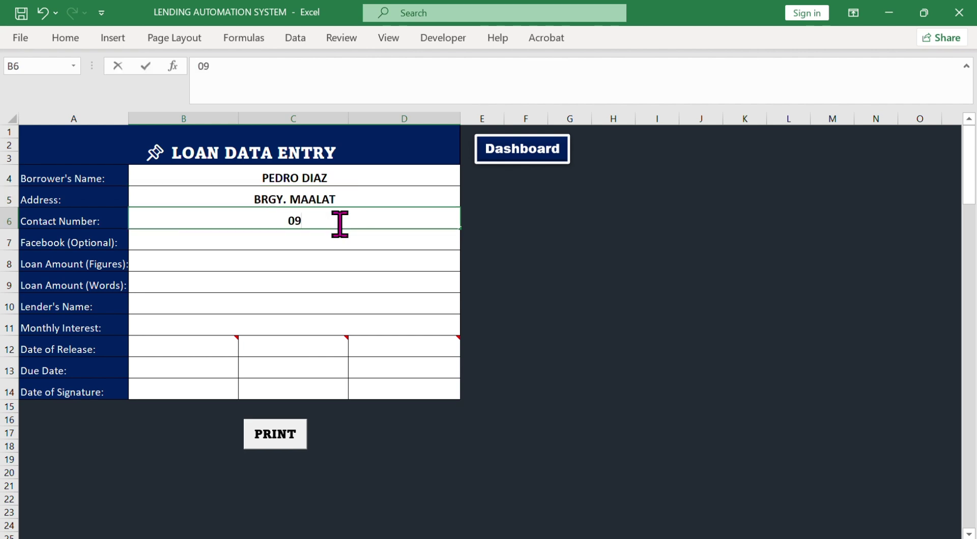
{"action": "type", "text": "**********"}
{"action": "key", "text": "Return"}
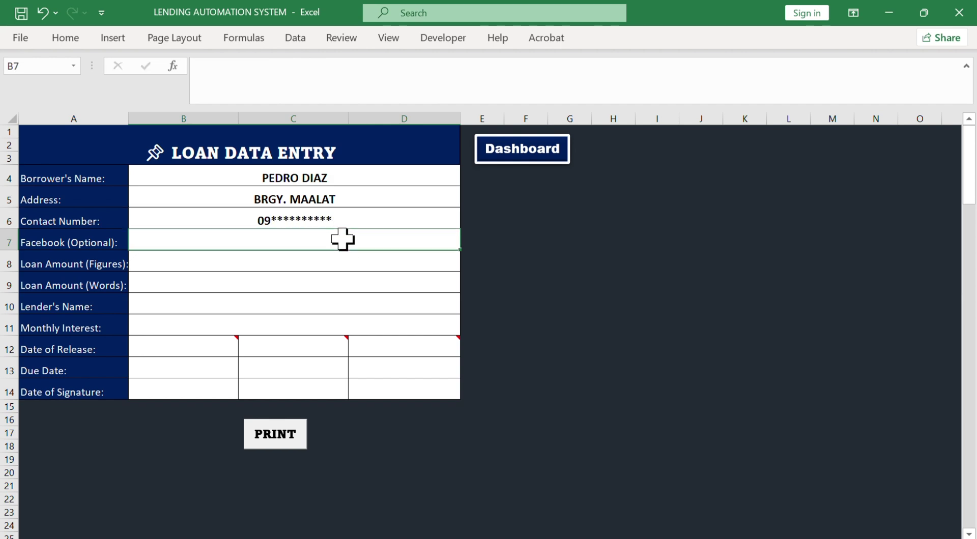
Fill in the borrower's Facebook name in the optional Facebook field of the loan data entry form
{"action": "double_click", "coordinate": [343, 238]}
{"action": "type", "text": "p"}
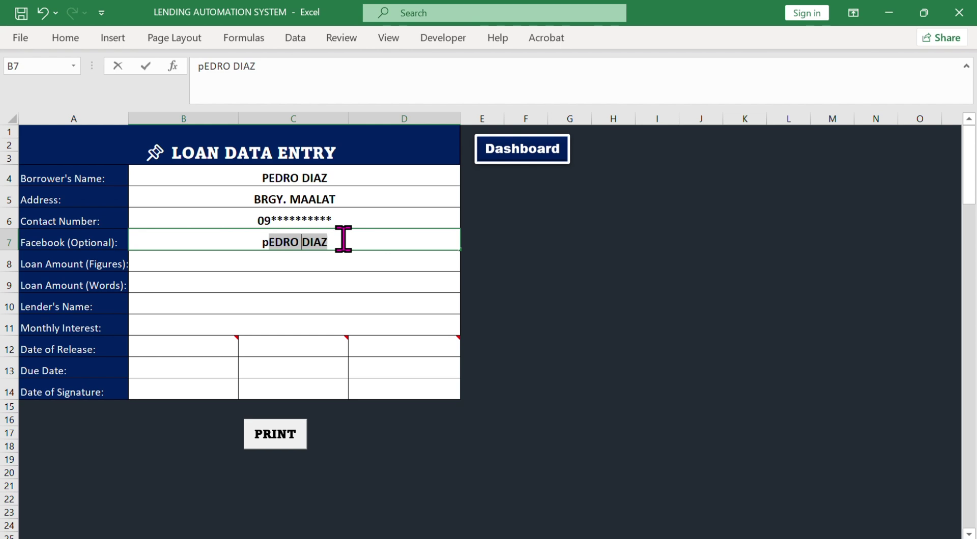
{"action": "type", "text": "edro"}
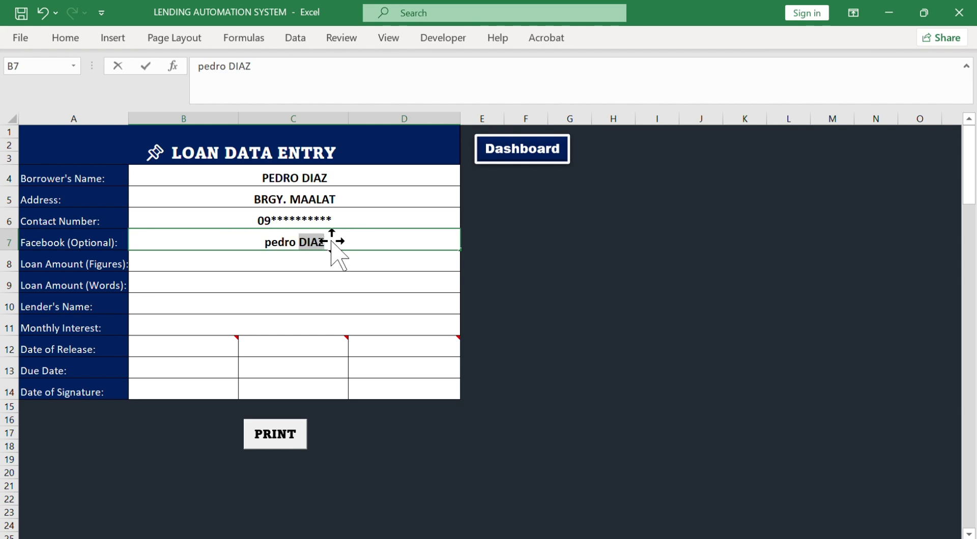
{"action": "key", "text": "Return"}
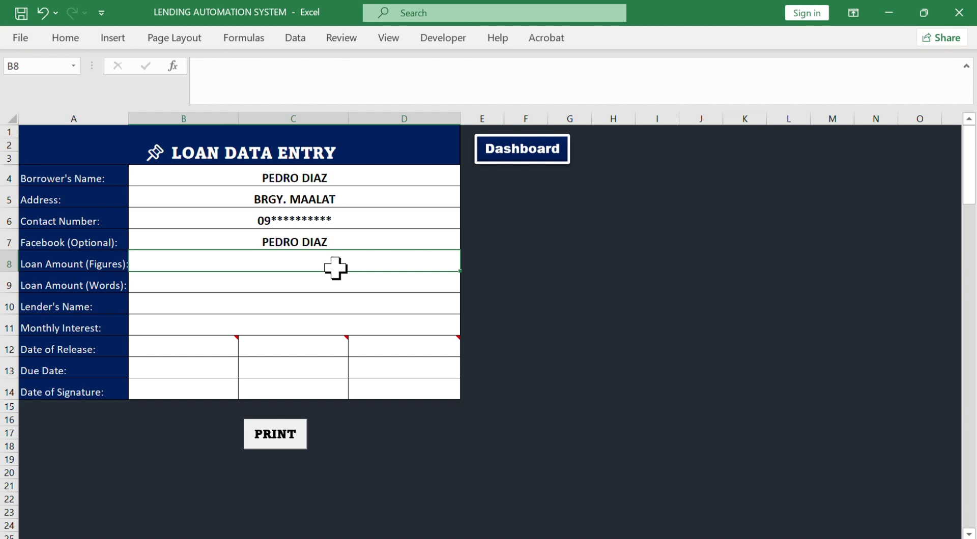
Enter the loan amount as 1000 in figures and "one thousand" in words
{"action": "type", "text": "1000"}
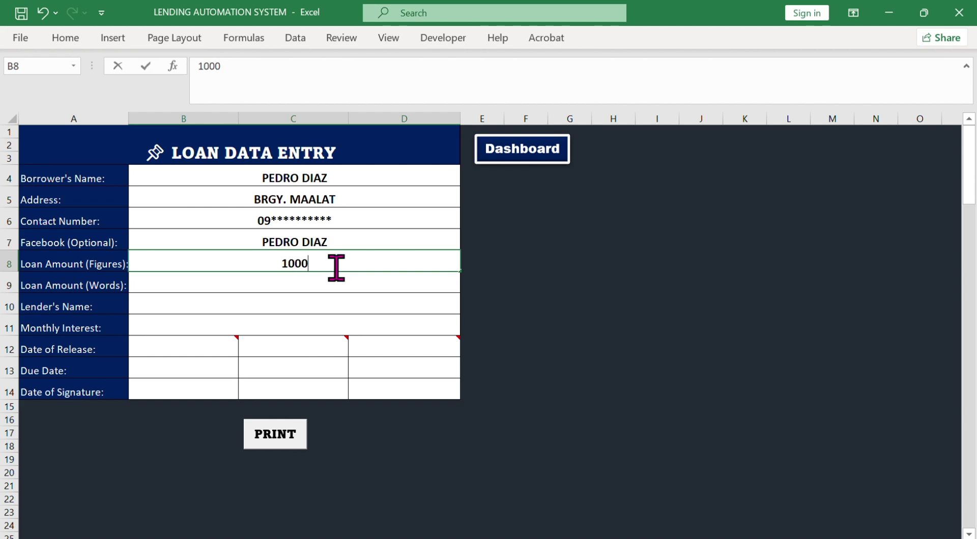
{"action": "key", "text": "Return"}
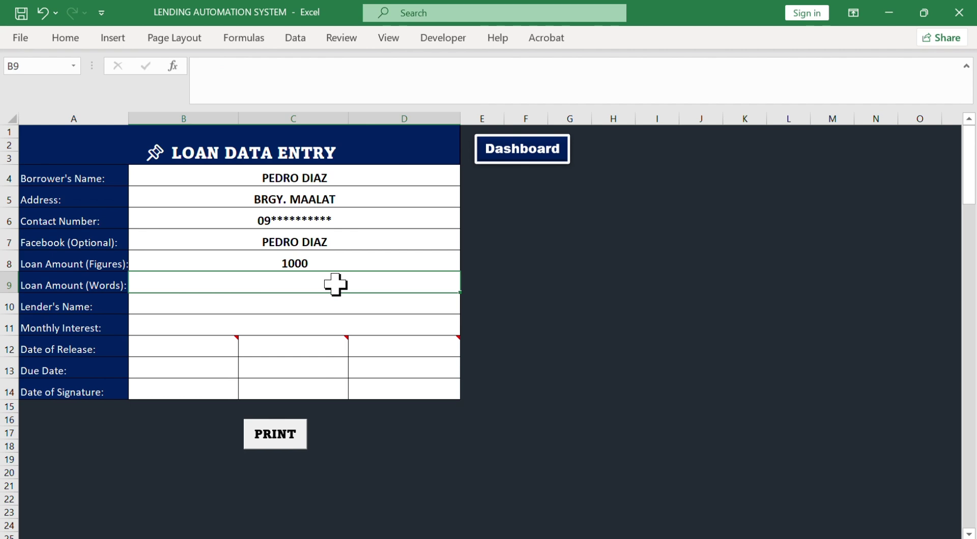
{"action": "double_click", "coordinate": [335, 284]}
{"action": "type", "text": "on"}
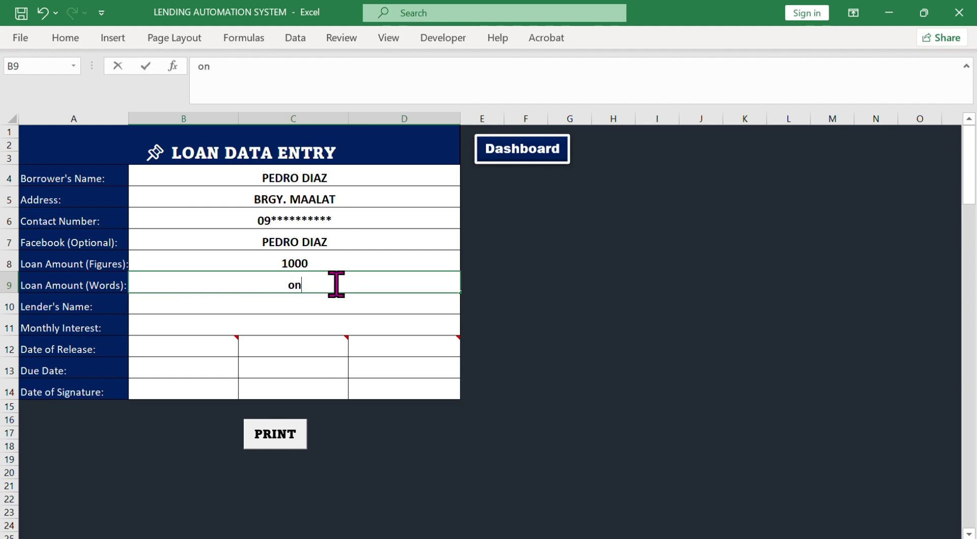
{"action": "type", "text": "e thousand"}
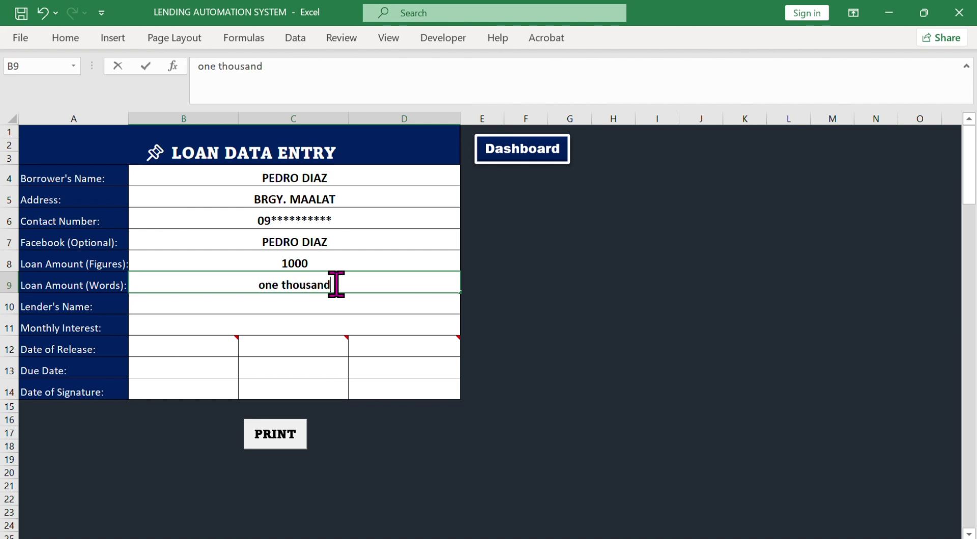
Enter the lender's full name in the loan data entry form
{"action": "left_click", "coordinate": [346, 304]}
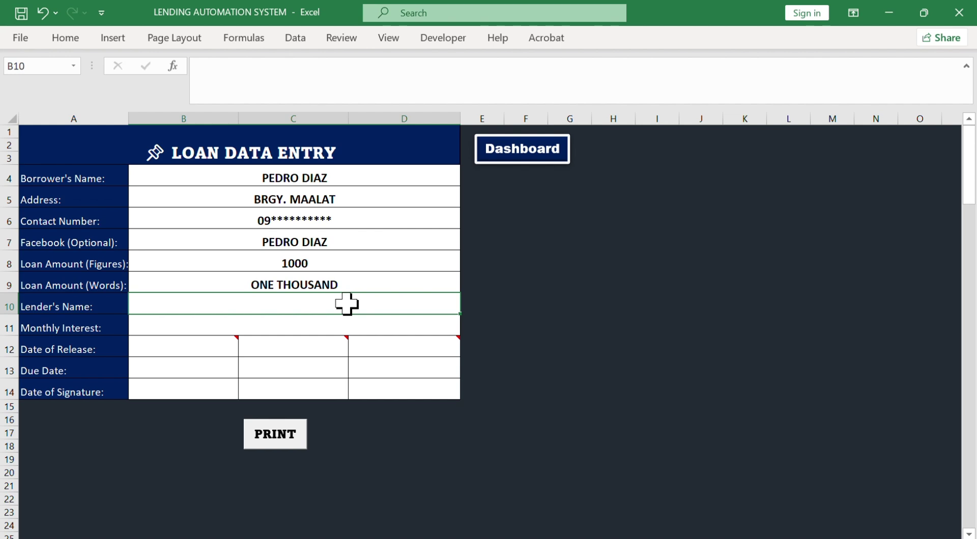
{"action": "type", "text": "juan "}
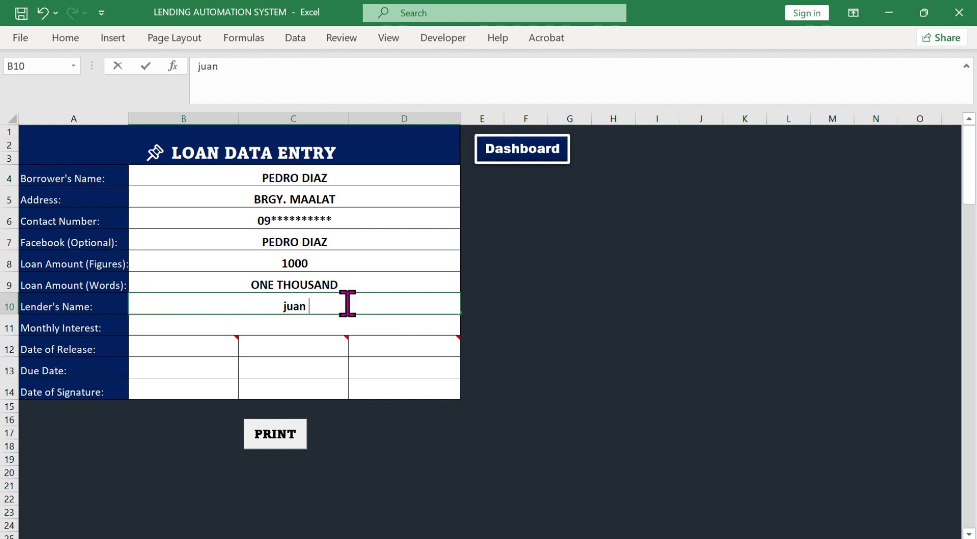
{"action": "type", "text": "dela "}
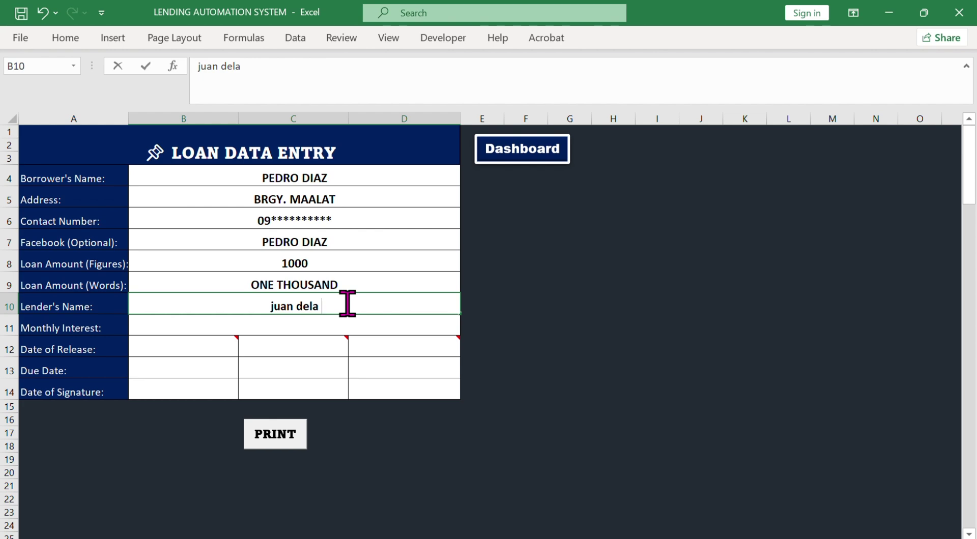
{"action": "type", "text": "cruz"}
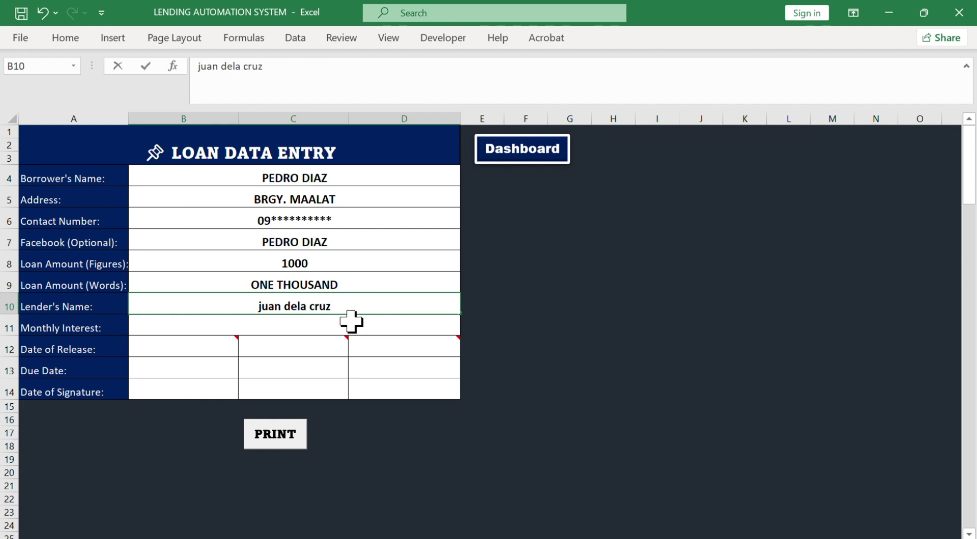
Set the monthly interest to 5 in the loan data entry form
{"action": "left_click", "coordinate": [353, 326]}
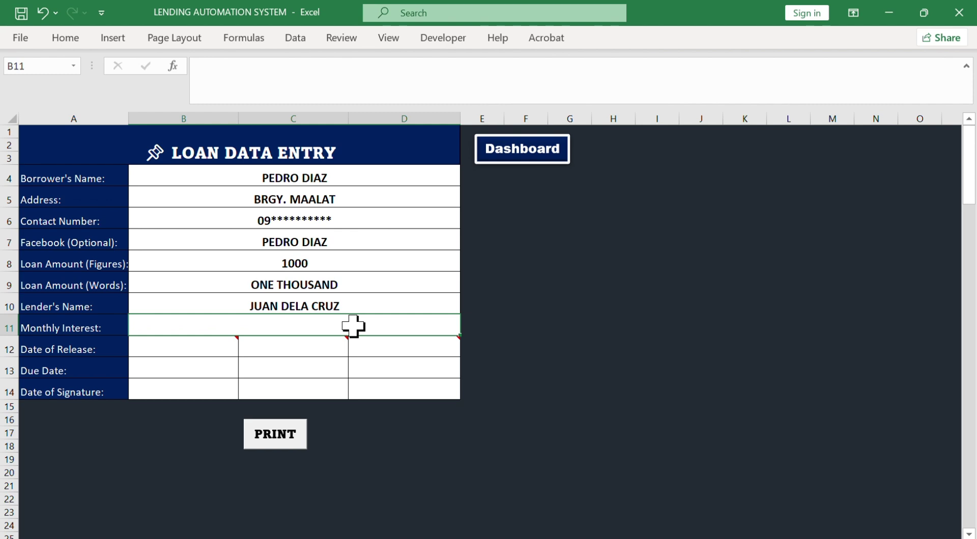
{"action": "double_click", "coordinate": [354, 325]}
{"action": "type", "text": "5"}
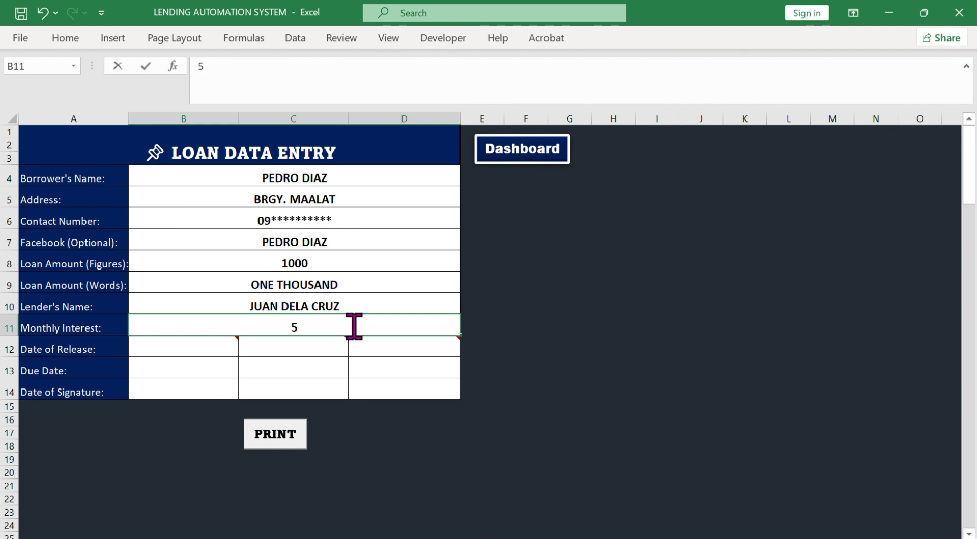
Set the loan's date of release to January 1, 2026, choosing the month, day and year
{"action": "left_click", "coordinate": [216, 349]}
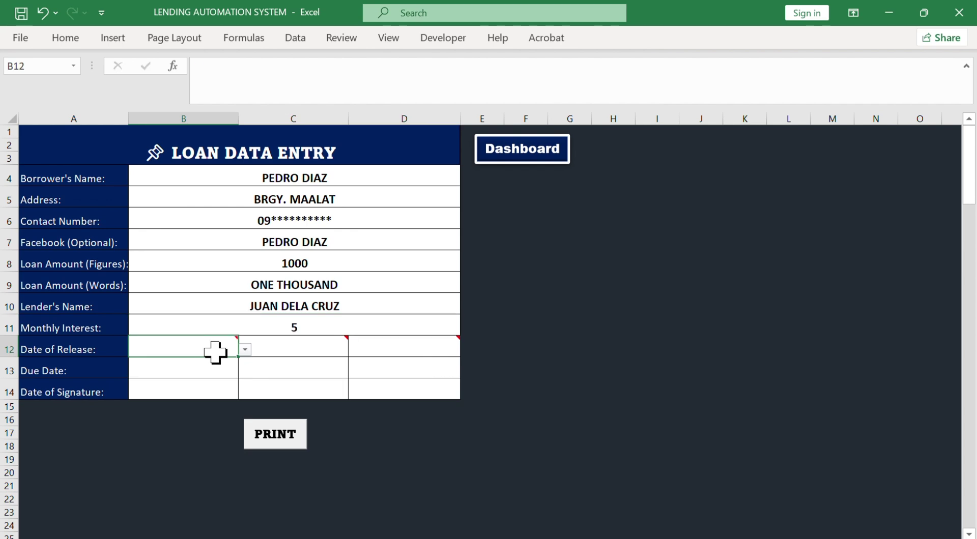
{"action": "left_click", "coordinate": [245, 349]}
{"action": "left_click", "coordinate": [228, 359]}
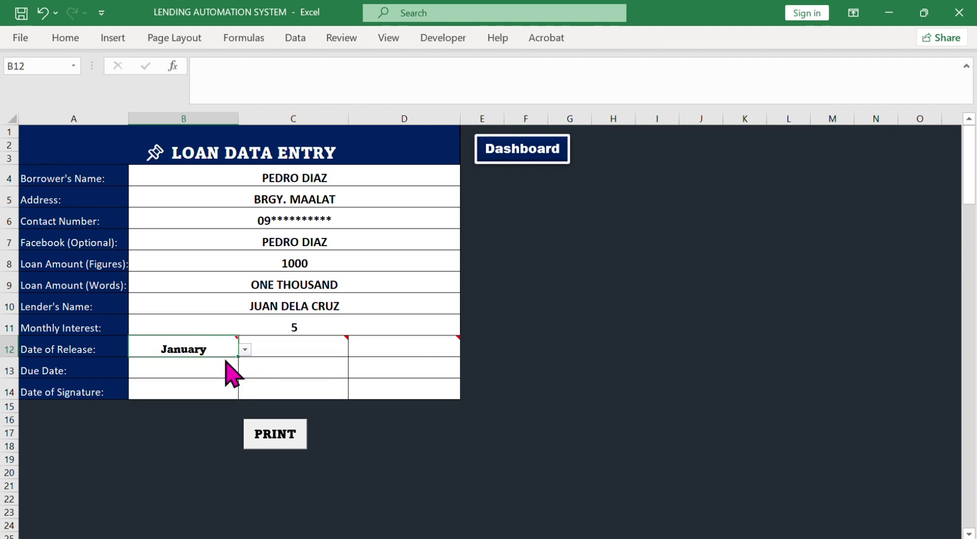
{"action": "left_click", "coordinate": [302, 349]}
{"action": "left_click", "coordinate": [354, 350]}
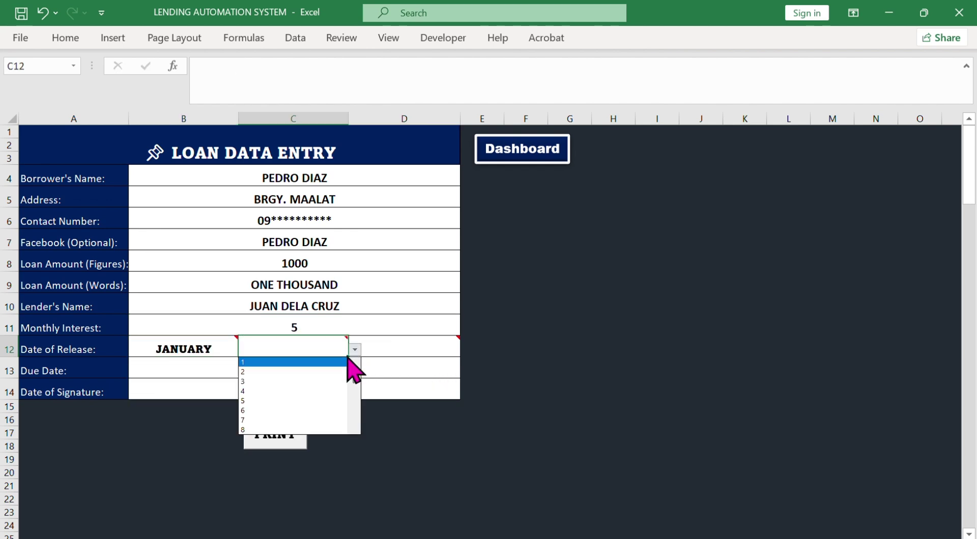
{"action": "left_click", "coordinate": [336, 377]}
{"action": "left_click", "coordinate": [413, 351]}
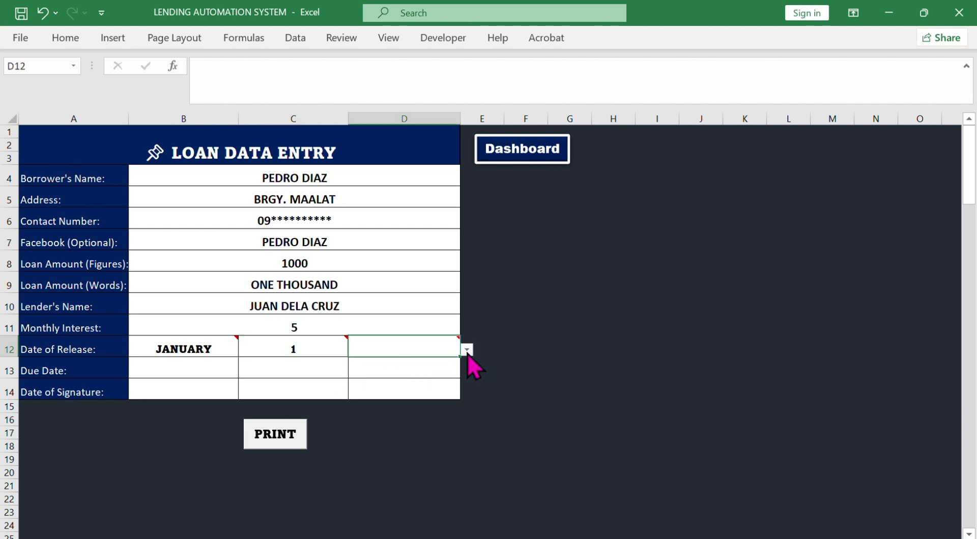
{"action": "left_click", "coordinate": [467, 351]}
{"action": "left_click", "coordinate": [448, 372]}
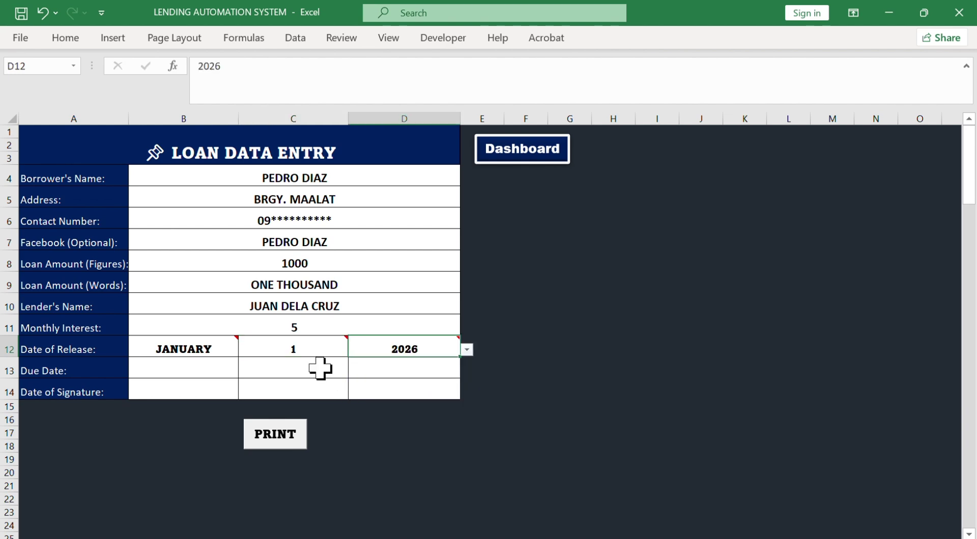
Set the loan's due date to February 1, 2026
{"action": "left_click", "coordinate": [189, 366]}
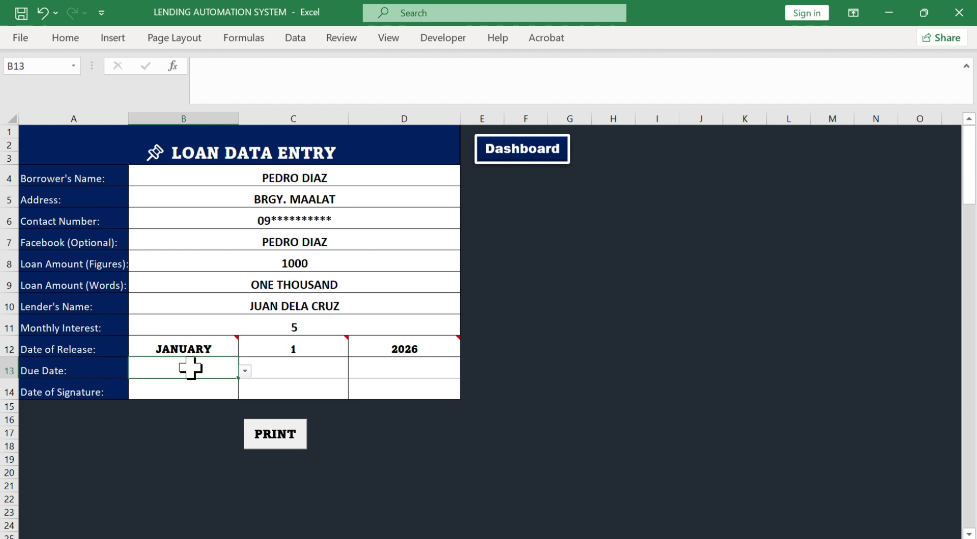
{"action": "left_click", "coordinate": [245, 372]}
{"action": "left_click", "coordinate": [218, 394]}
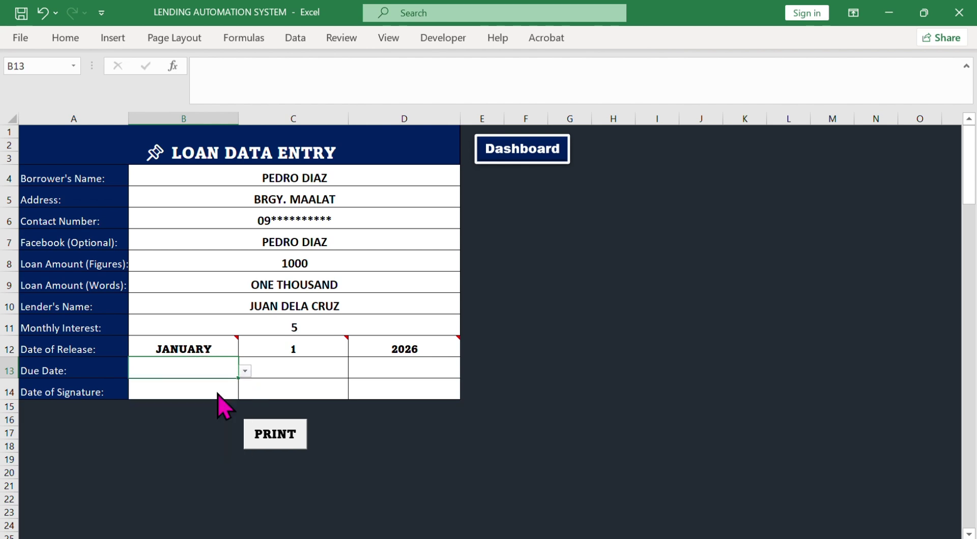
{"action": "left_click", "coordinate": [300, 373]}
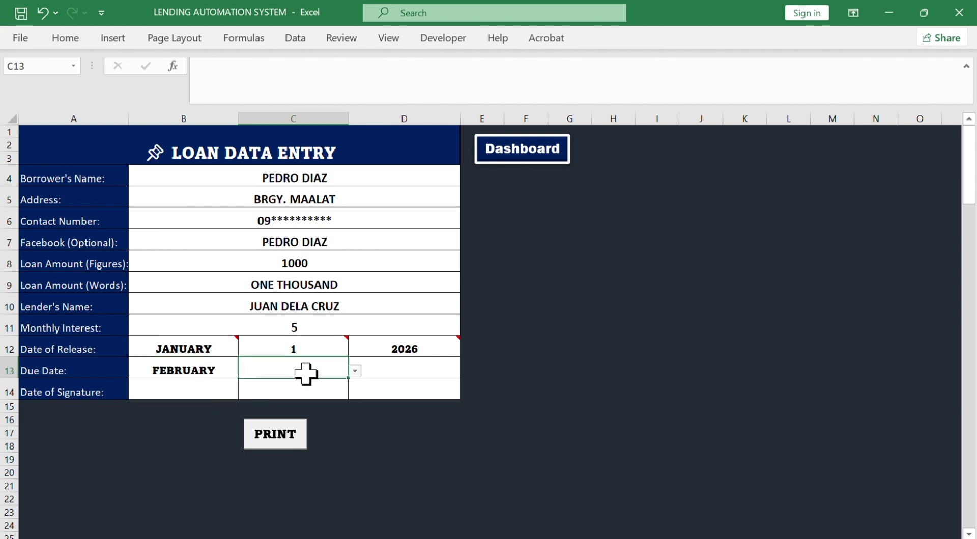
{"action": "left_click", "coordinate": [355, 371]}
{"action": "left_click", "coordinate": [351, 382]}
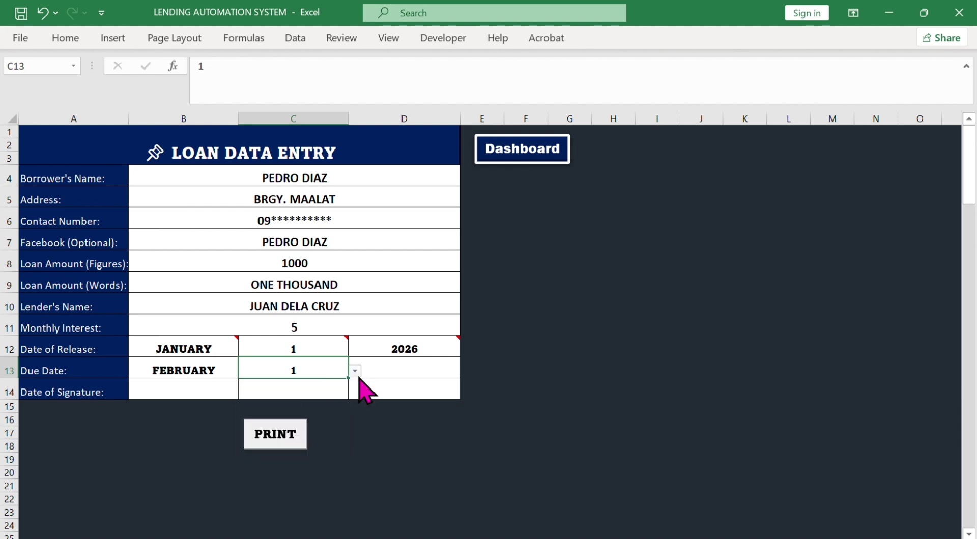
{"action": "left_click", "coordinate": [412, 372]}
{"action": "left_click", "coordinate": [471, 375]}
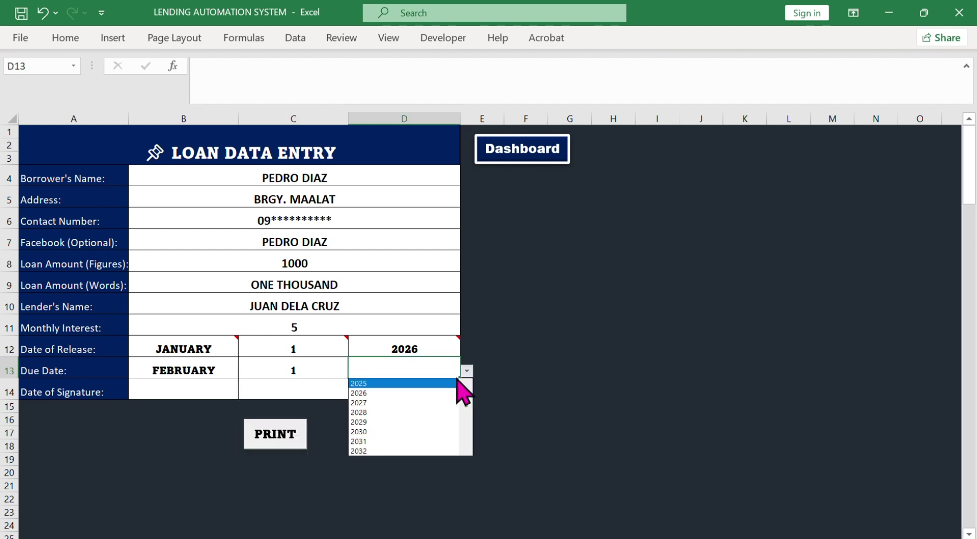
{"action": "key", "text": "Escape"}
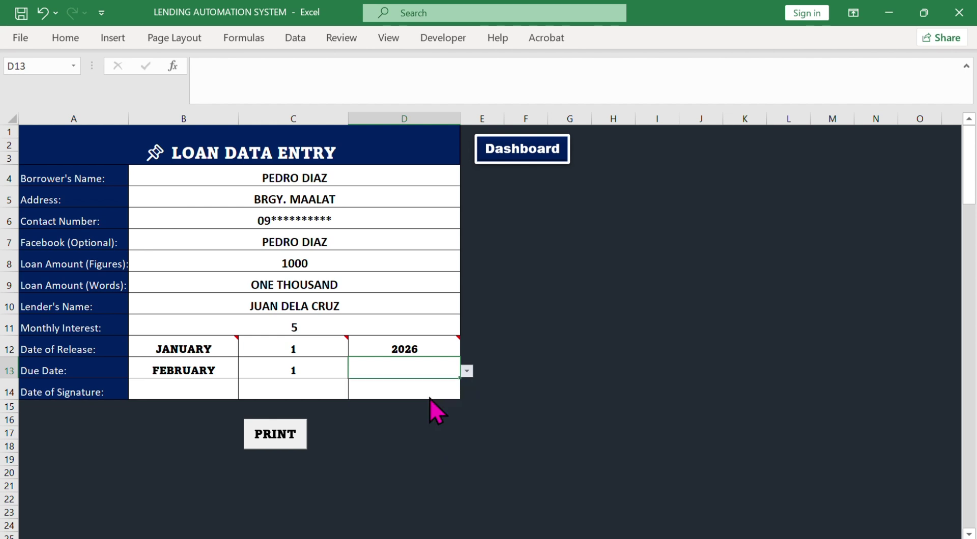
Set the contract's date of signature to January 1, 2026
{"action": "left_click", "coordinate": [207, 393]}
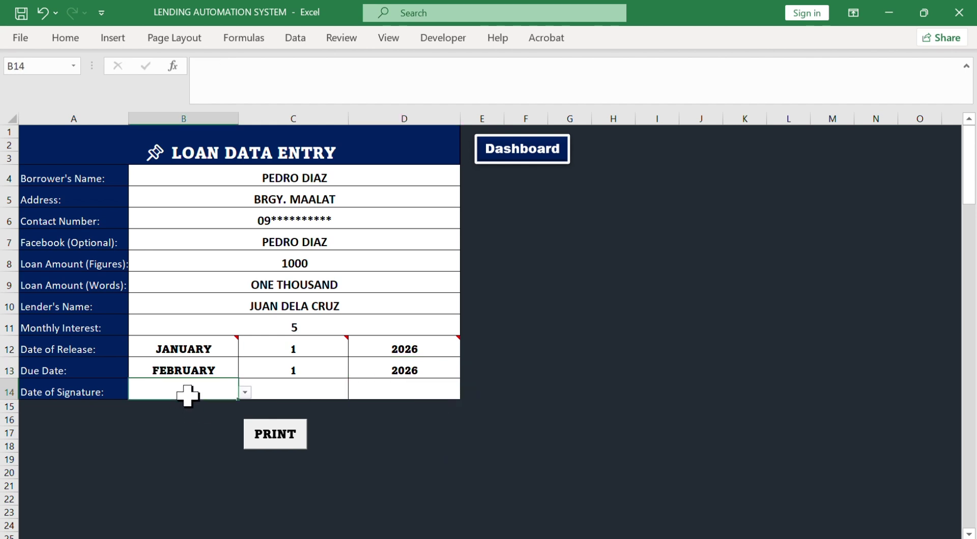
{"action": "left_click", "coordinate": [247, 395]}
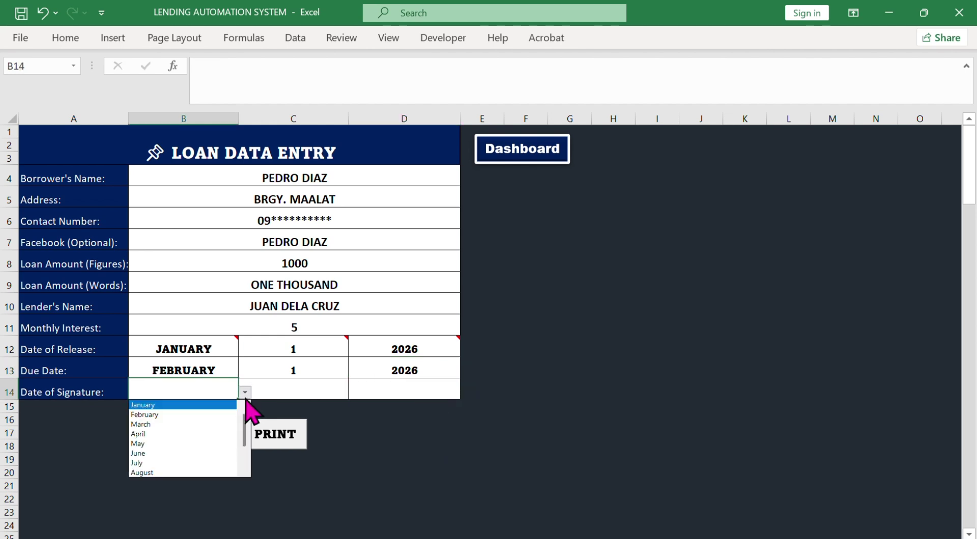
{"action": "key", "text": "Escape"}
{"action": "left_click", "coordinate": [245, 392]}
{"action": "left_click", "coordinate": [255, 404]}
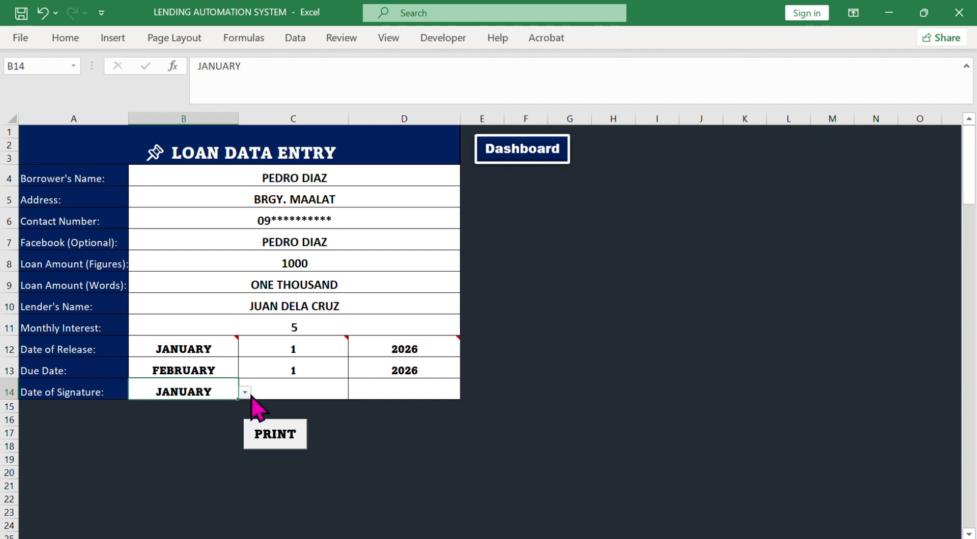
{"action": "left_click", "coordinate": [316, 387]}
{"action": "left_click", "coordinate": [355, 392]}
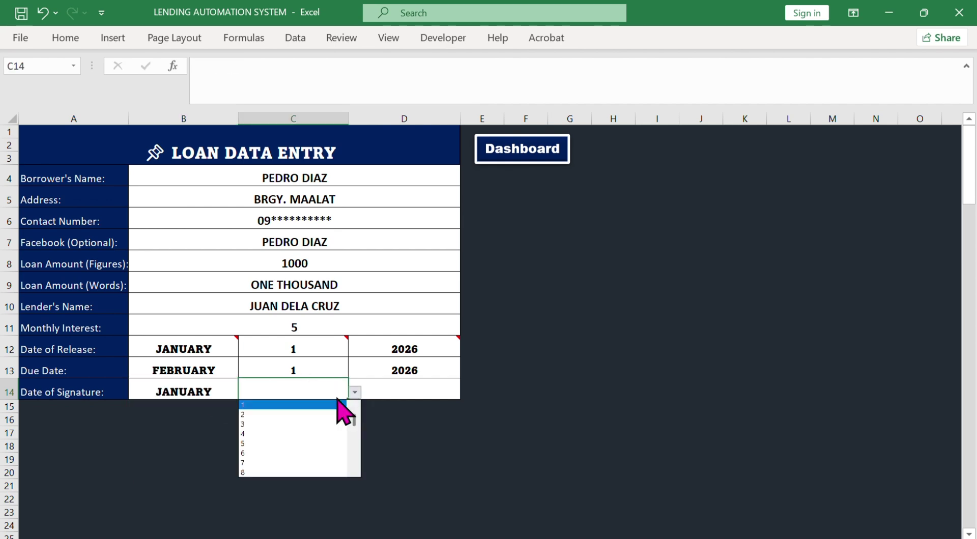
{"action": "left_click", "coordinate": [324, 405]}
{"action": "left_click", "coordinate": [398, 393]}
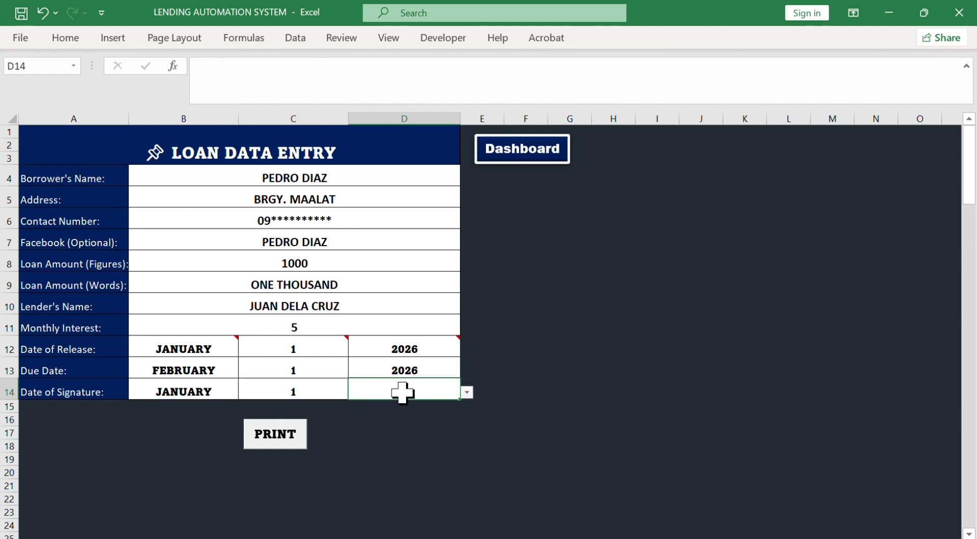
{"action": "left_click", "coordinate": [467, 393]}
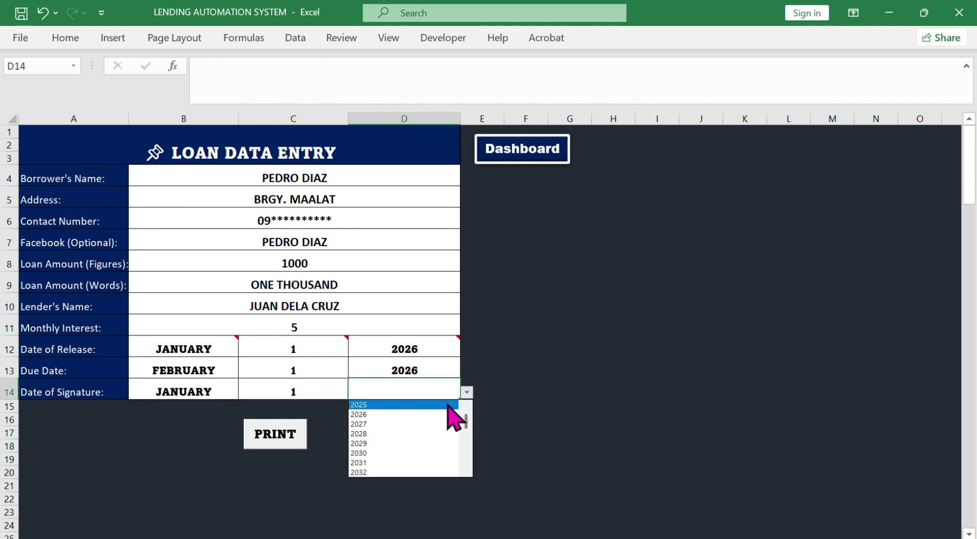
{"action": "left_click", "coordinate": [449, 414]}
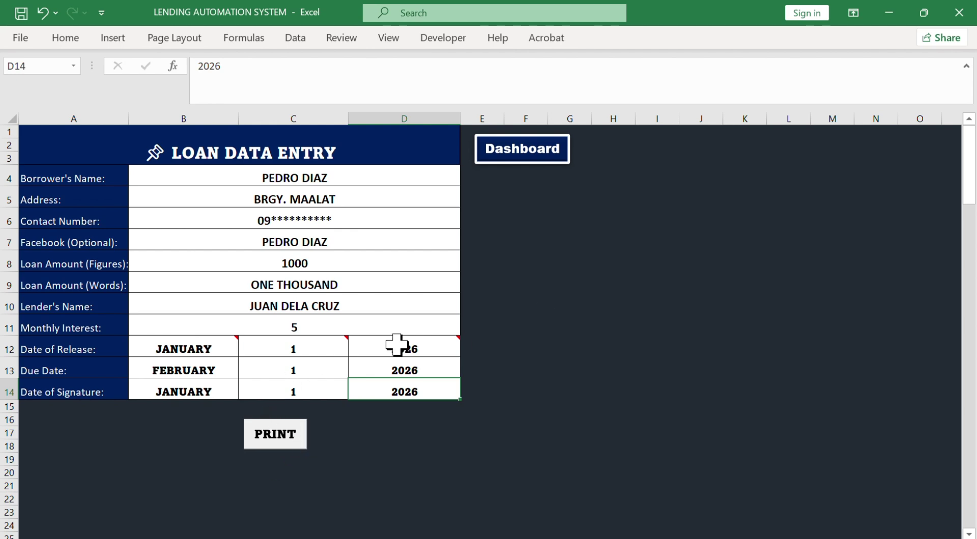
In the List of Borrowers, enter the borrower's full name and a principal loan of 1000 for loan ID 01
{"action": "left_click", "coordinate": [547, 172]}
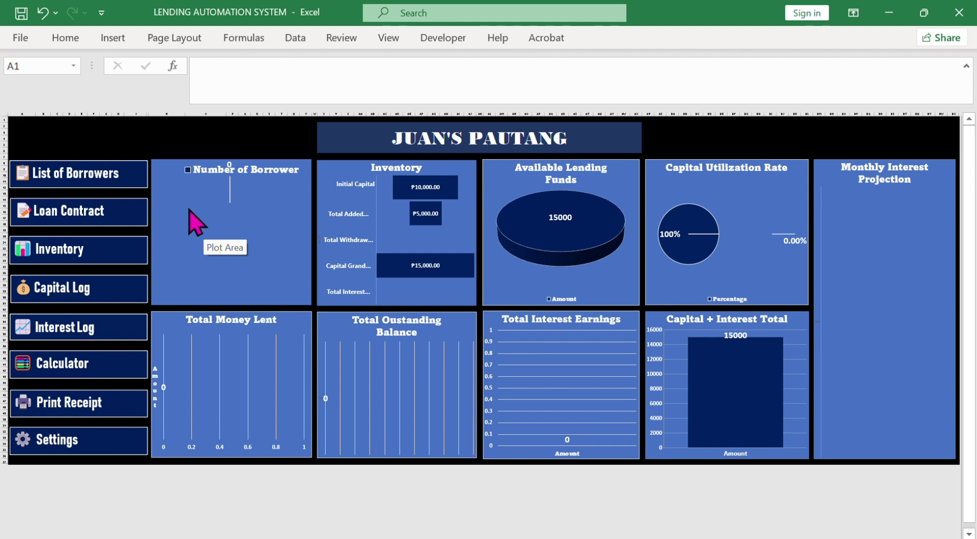
{"action": "left_click", "coordinate": [108, 179]}
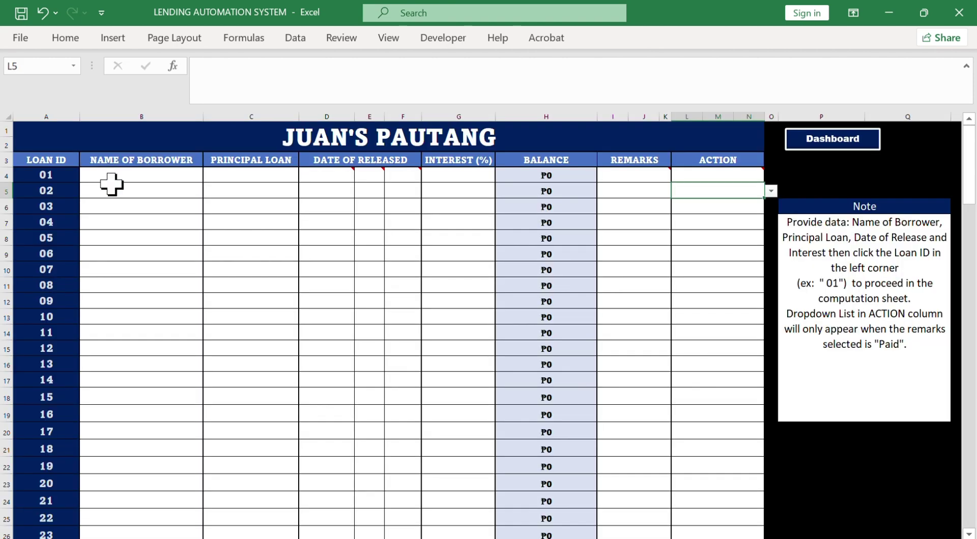
{"action": "left_click", "coordinate": [153, 175]}
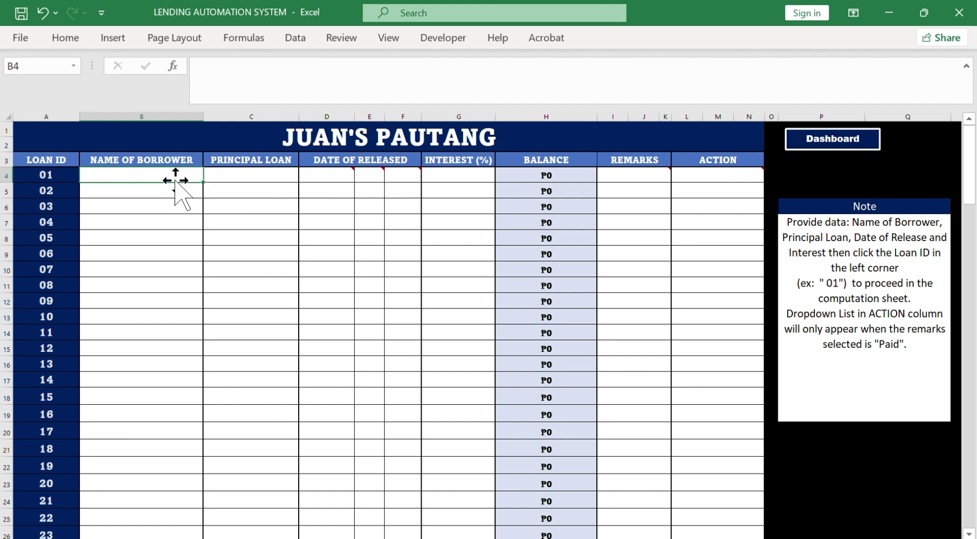
{"action": "type", "text": "pedro"}
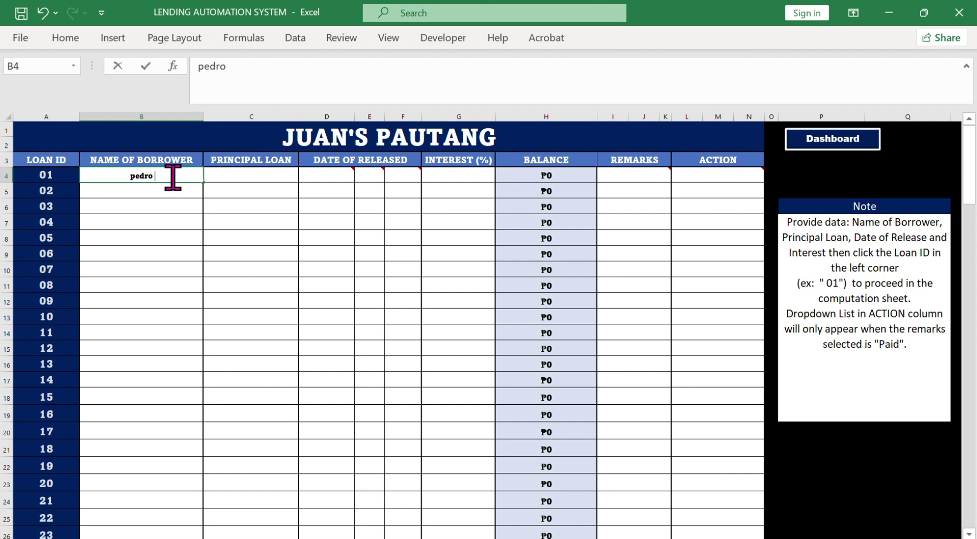
{"action": "type", "text": " iaz"}
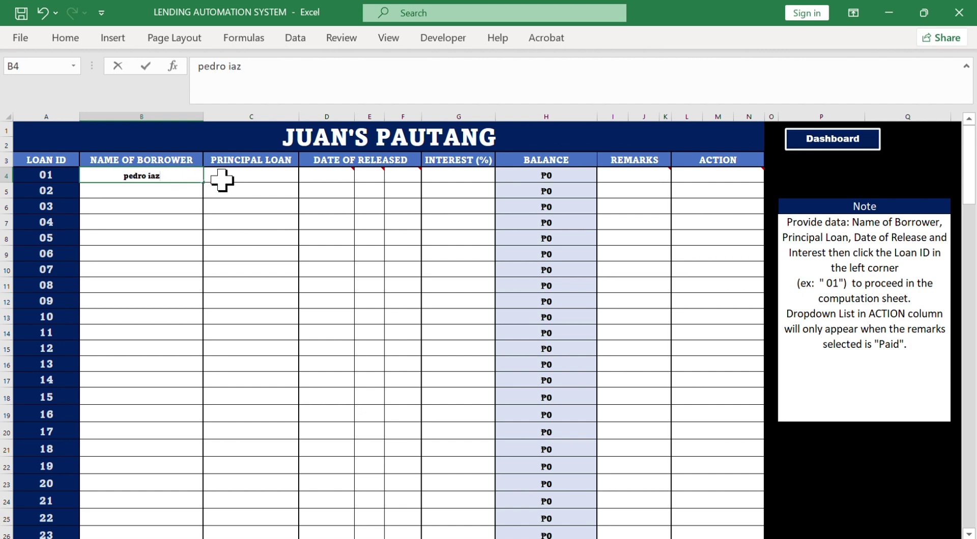
{"action": "key", "text": "BackSpace"}
{"action": "key", "text": "BackSpace"}
{"action": "key", "text": "BackSpace"}
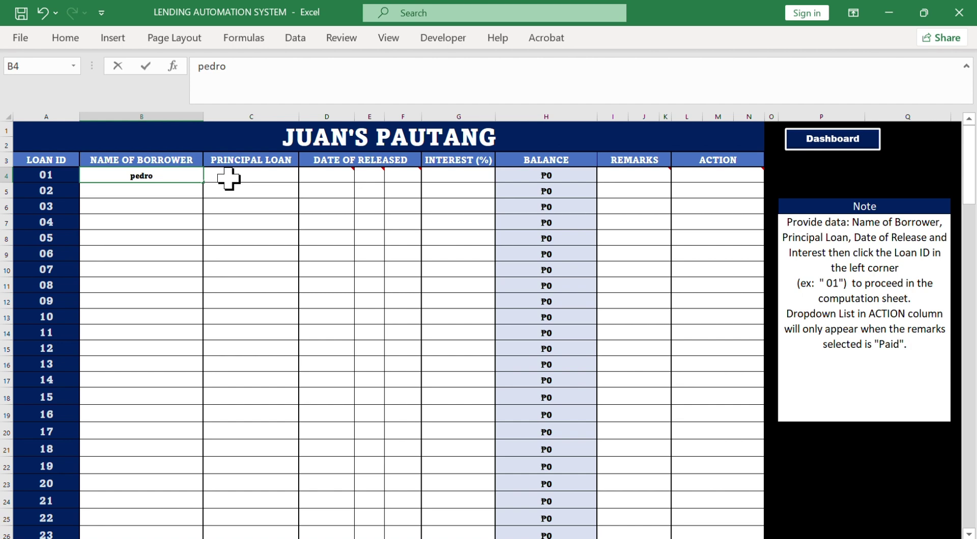
{"action": "type", "text": "diaz"}
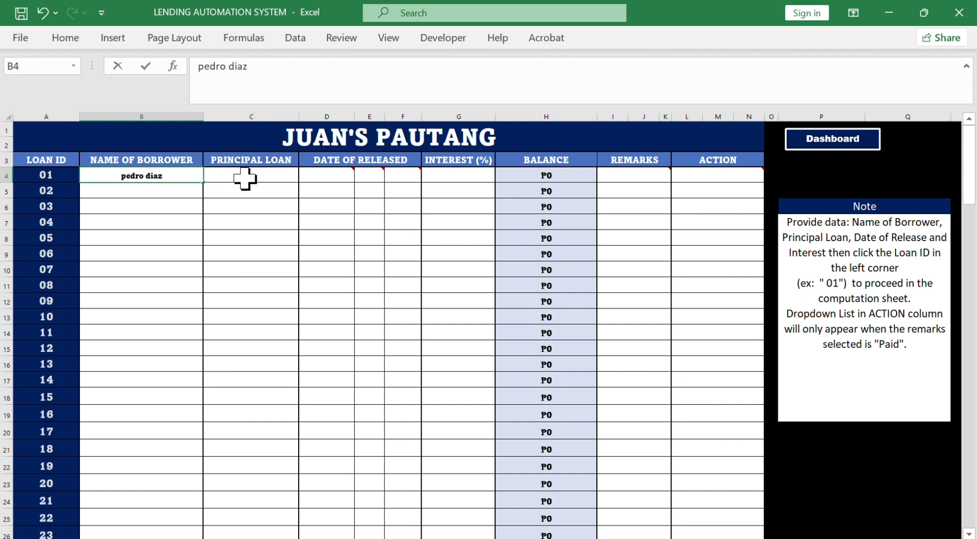
{"action": "left_click", "coordinate": [253, 178]}
{"action": "type", "text": "1000"}
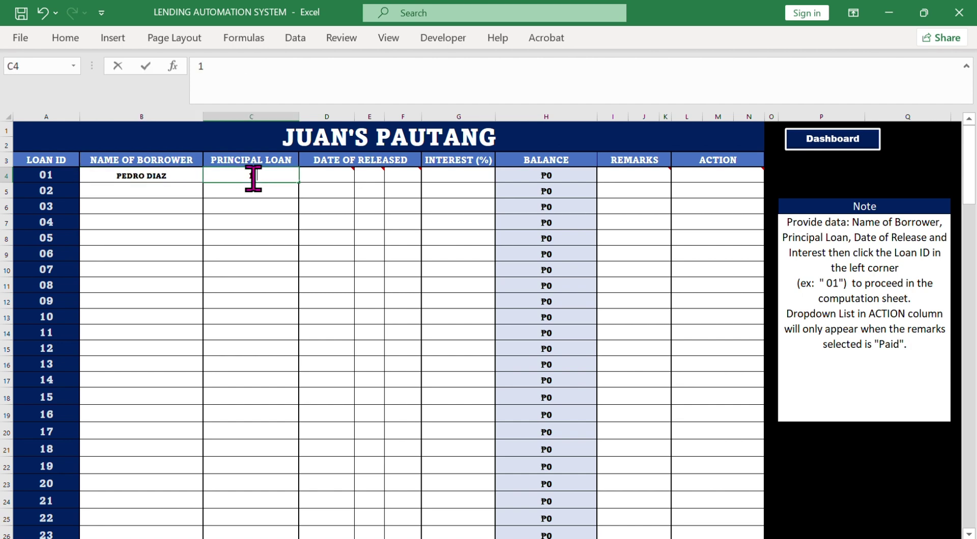
Set loan 01's date of release to January 1, 2026, choosing the month, day and year
{"action": "left_click", "coordinate": [332, 175]}
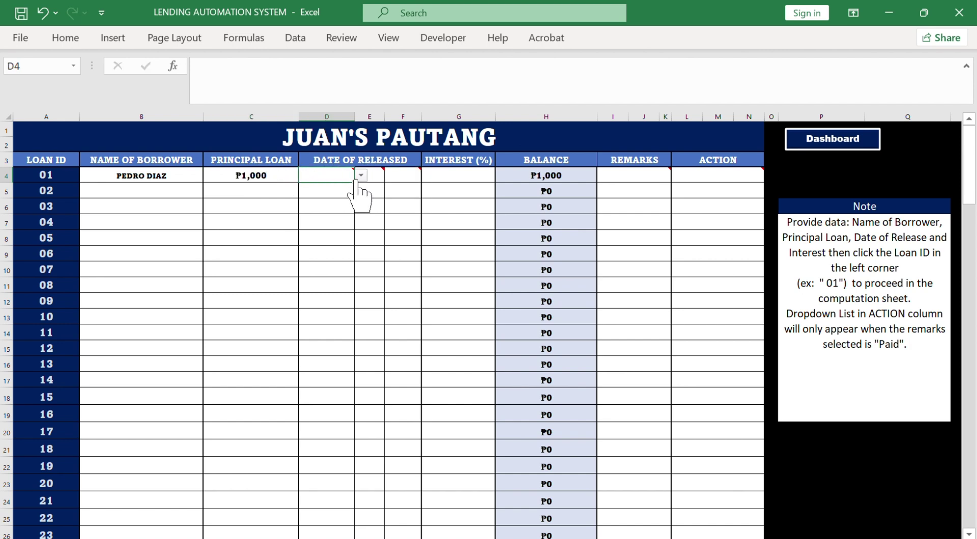
{"action": "left_click", "coordinate": [361, 175]}
{"action": "left_click", "coordinate": [356, 185]}
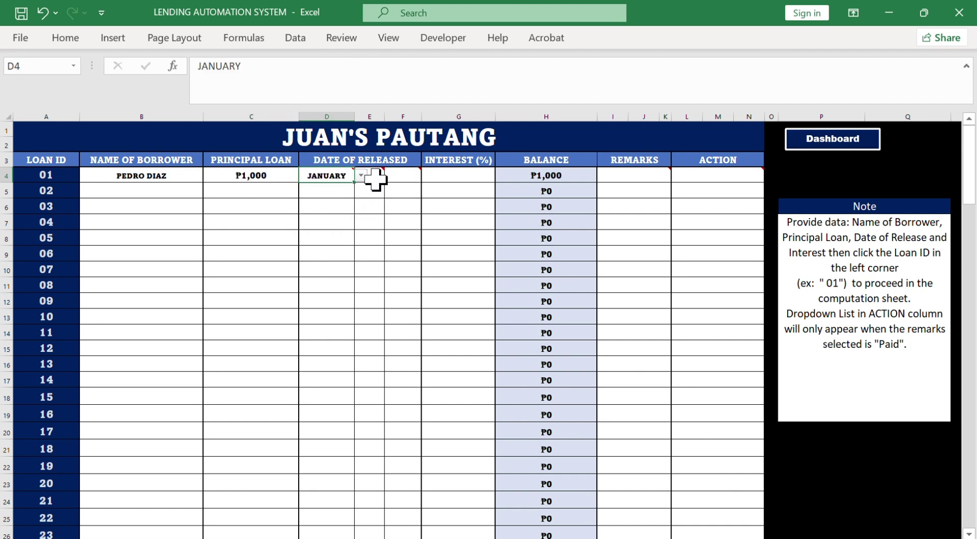
{"action": "left_click", "coordinate": [378, 176]}
{"action": "left_click", "coordinate": [391, 175]}
{"action": "left_click", "coordinate": [386, 187]}
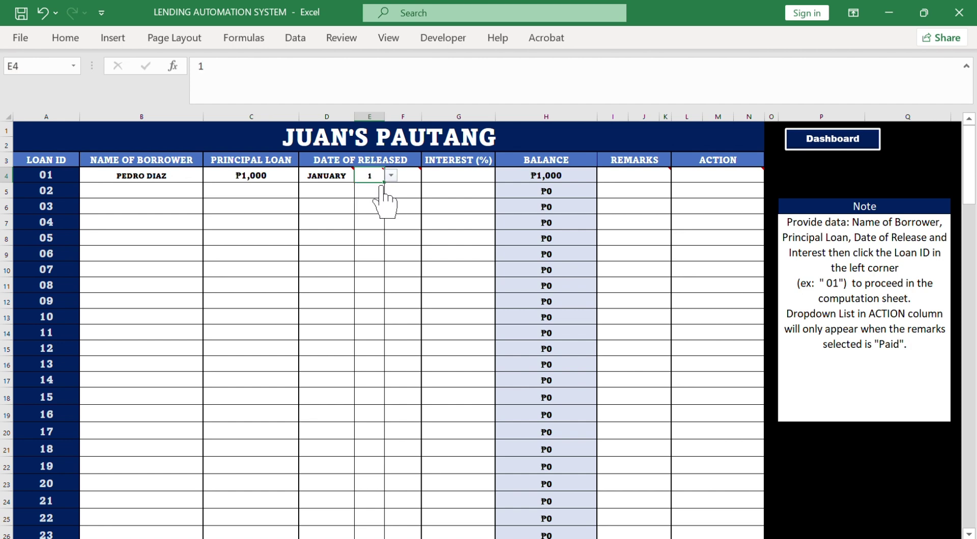
{"action": "left_click", "coordinate": [402, 176]}
{"action": "left_click", "coordinate": [429, 176]}
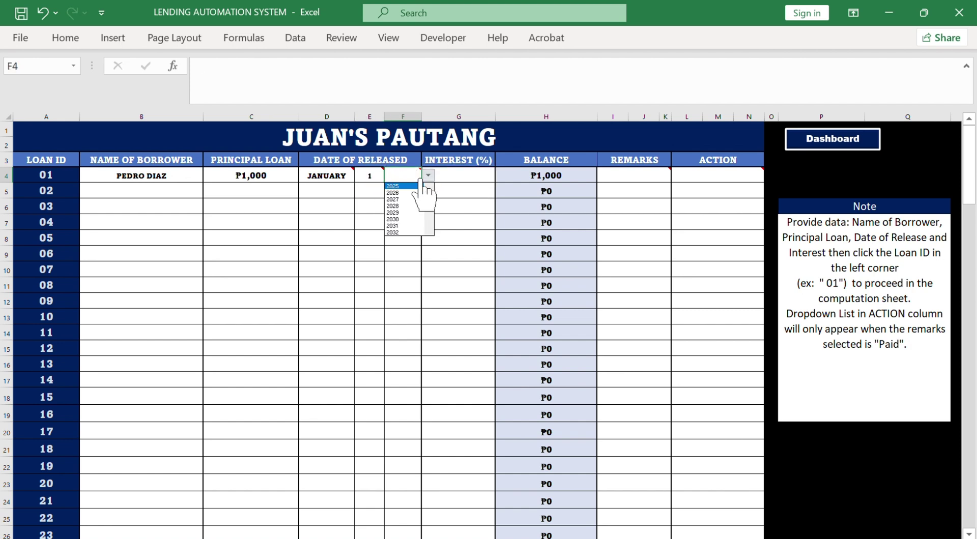
{"action": "left_click", "coordinate": [402, 219]}
Set loan 01's interest to 5% and its remarks to Active
{"action": "left_click", "coordinate": [467, 178]}
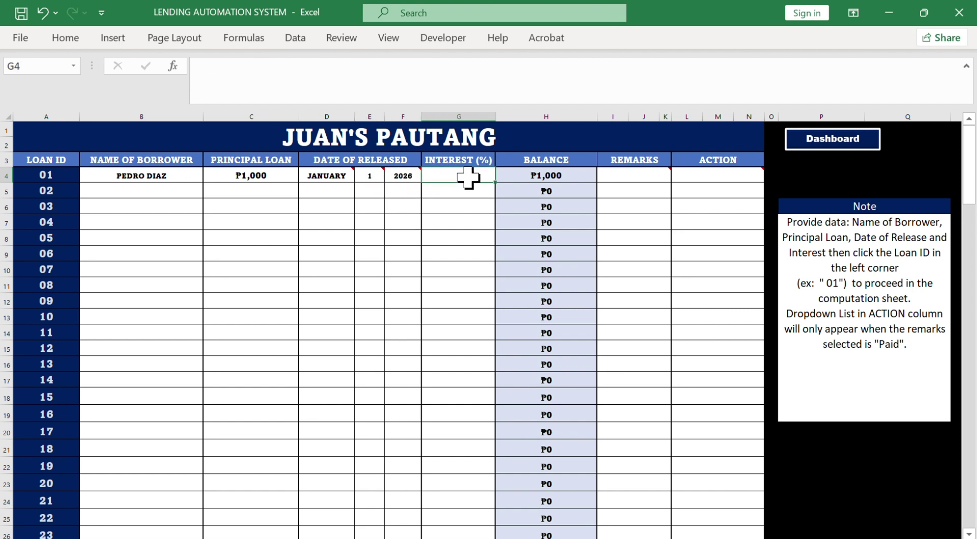
{"action": "type", "text": "5%"}
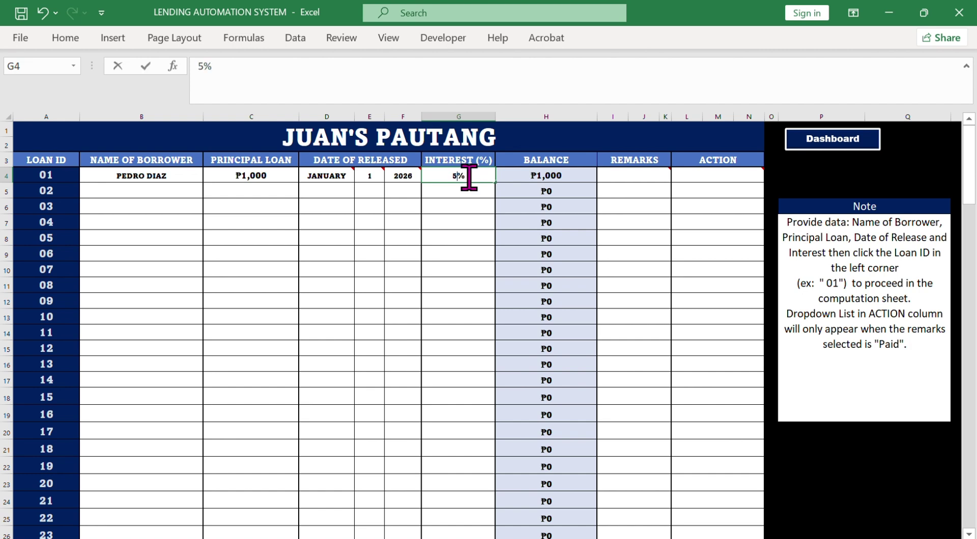
{"action": "left_click", "coordinate": [629, 181]}
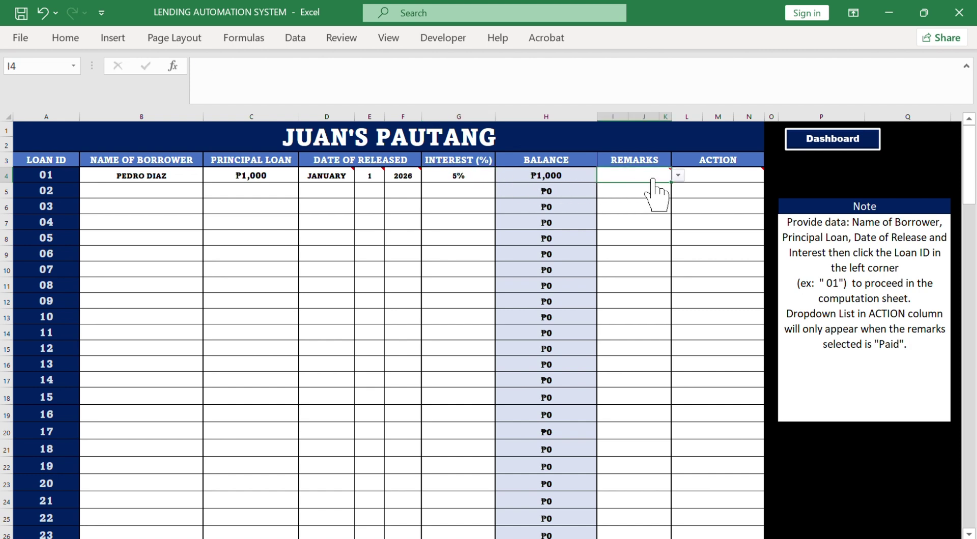
{"action": "left_click", "coordinate": [677, 175]}
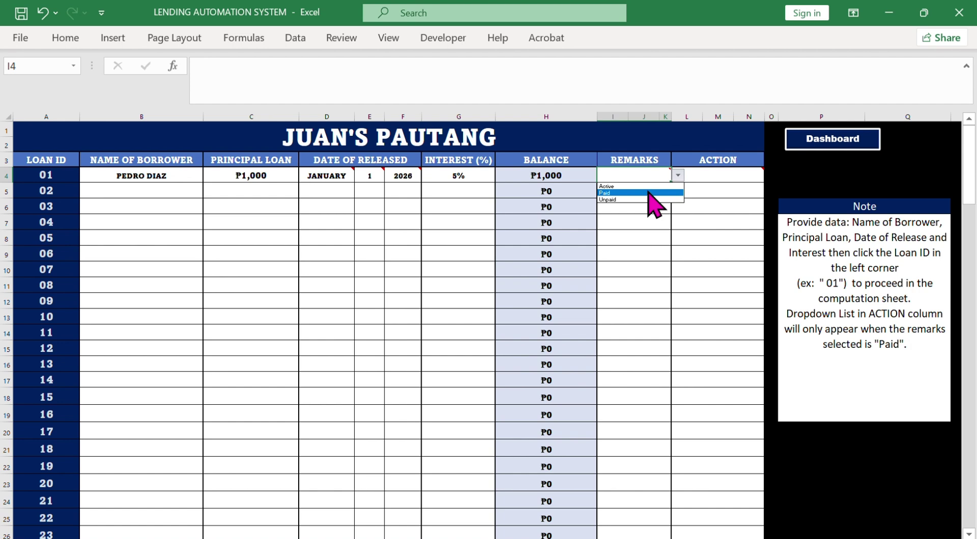
{"action": "left_click", "coordinate": [678, 179]}
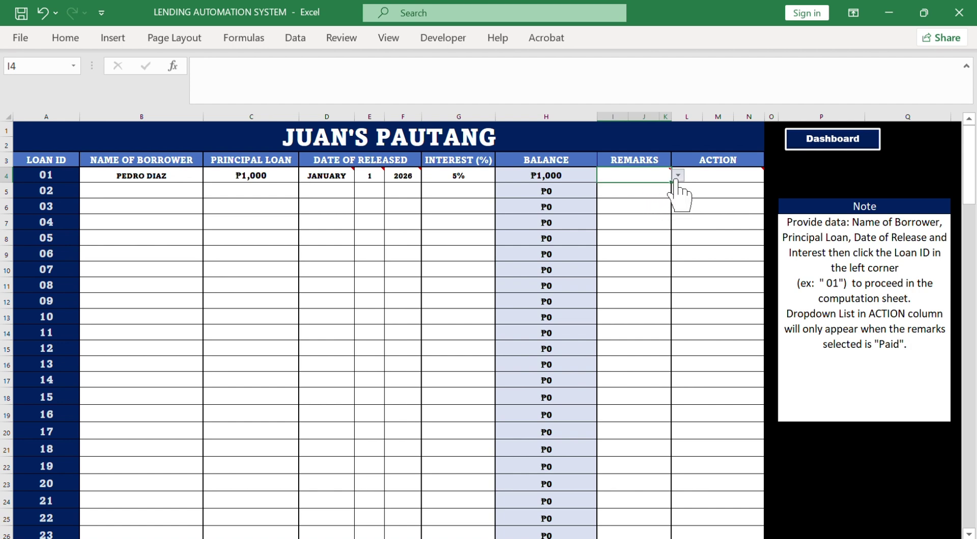
{"action": "left_click", "coordinate": [678, 179]}
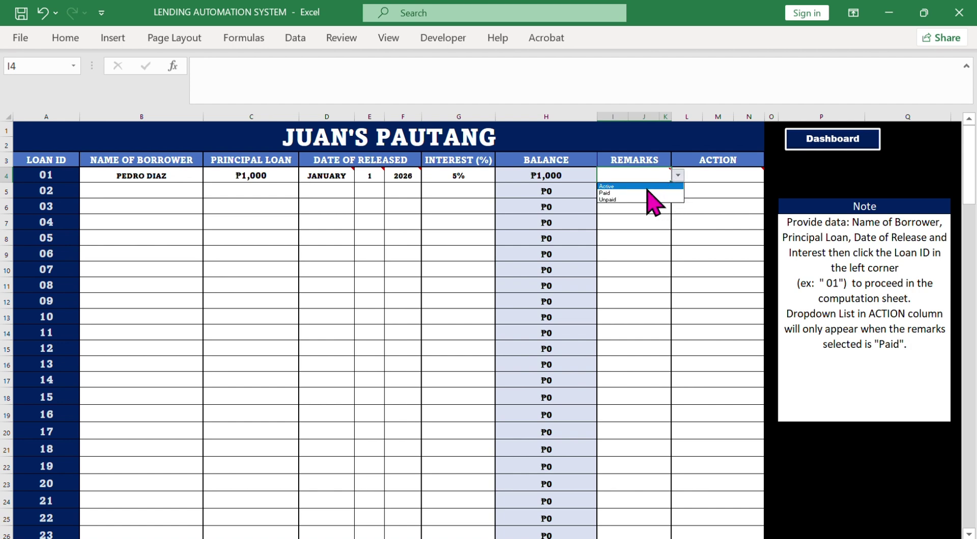
{"action": "left_click", "coordinate": [648, 187]}
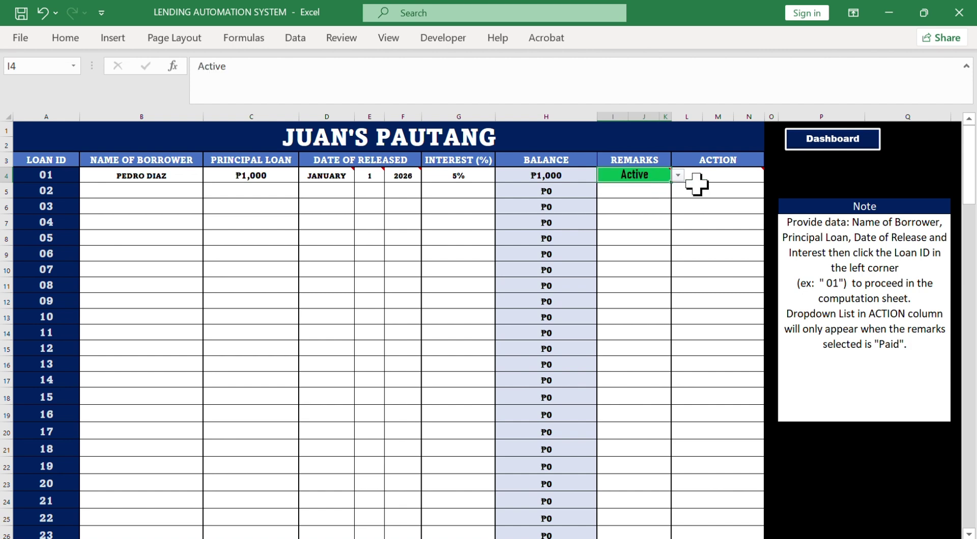
{"action": "left_click", "coordinate": [731, 180]}
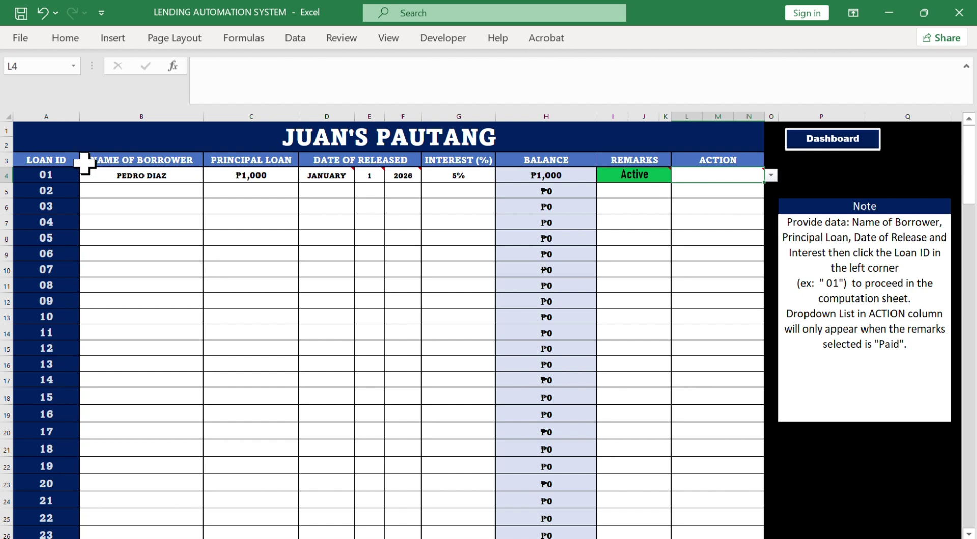
Open the computation sheet for loan ID 01 from the List of Borrowers
{"action": "left_click", "coordinate": [49, 179]}
{"action": "left_click", "coordinate": [48, 179]}
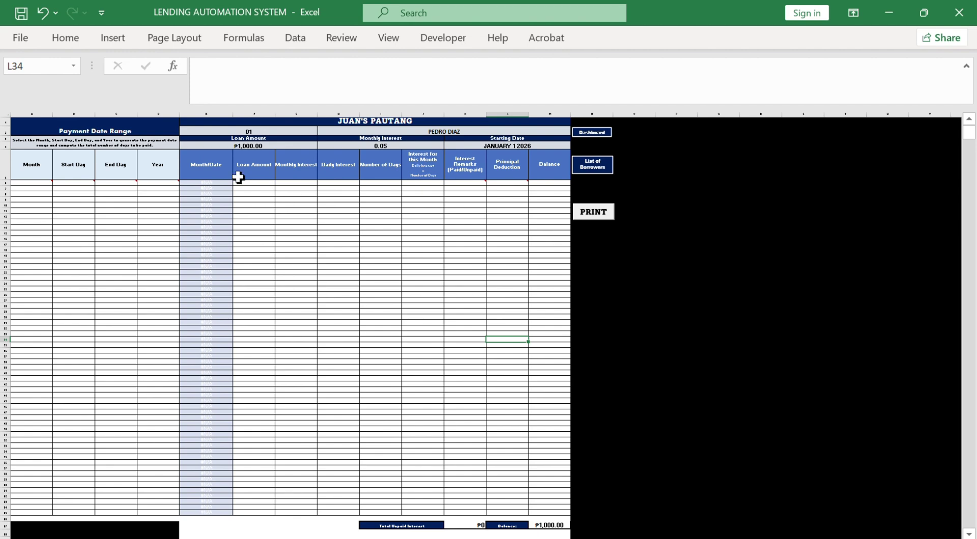
{"action": "scroll", "coordinate": [168, 252], "scroll_direction": "up", "scroll_amount": 2}
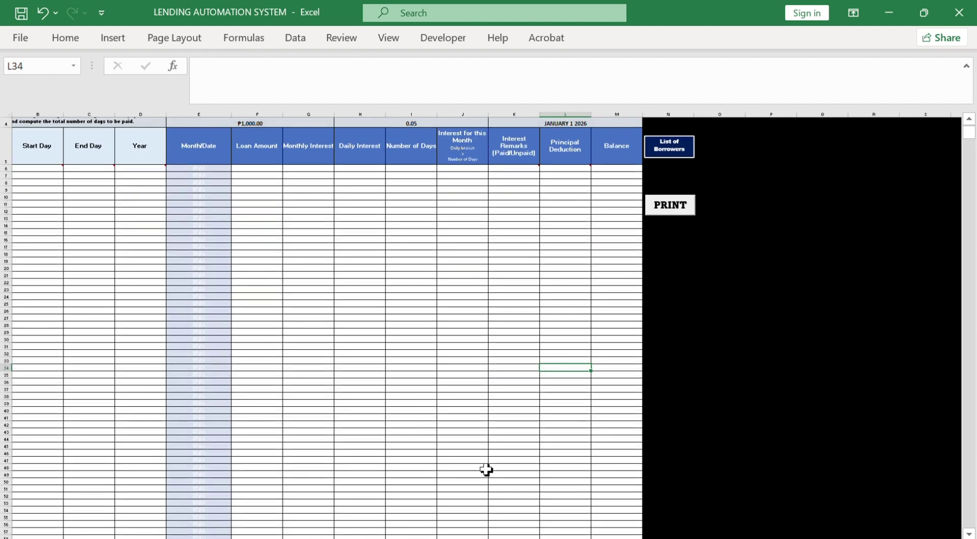
{"action": "scroll", "coordinate": [626, 519], "scroll_direction": "left", "scroll_amount": 1}
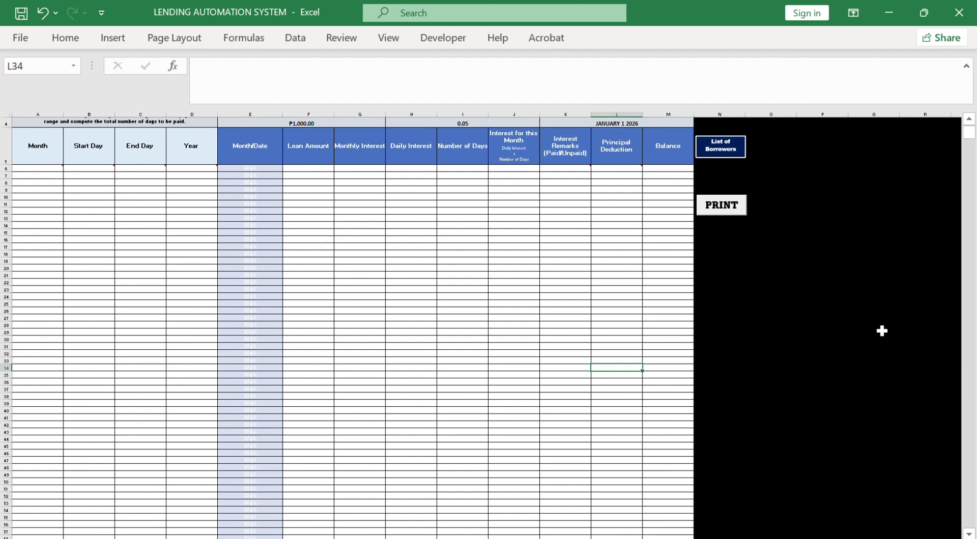
{"action": "scroll", "coordinate": [970, 137], "scroll_direction": "up", "scroll_amount": 1}
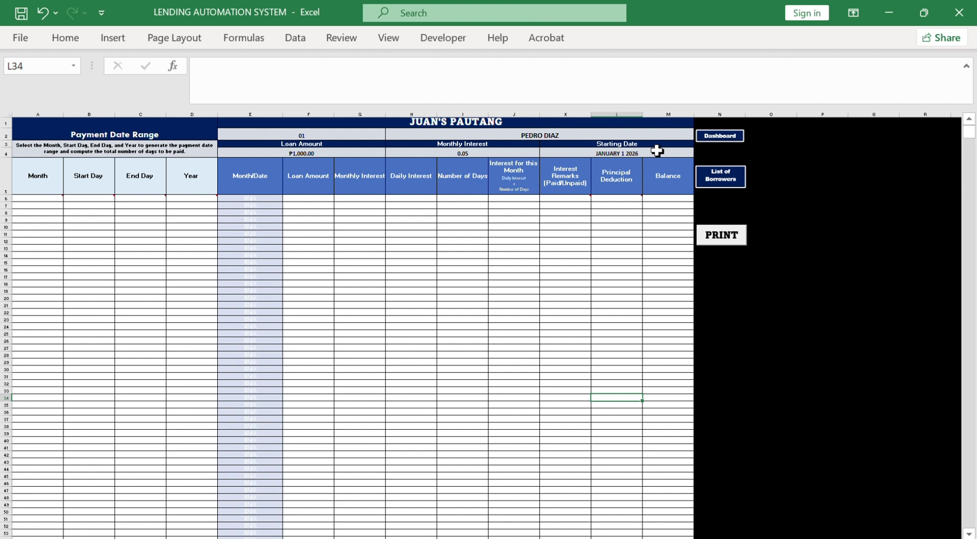
In the first row of the payment date range, set the month to January and the start day to 1
{"action": "left_click", "coordinate": [45, 197]}
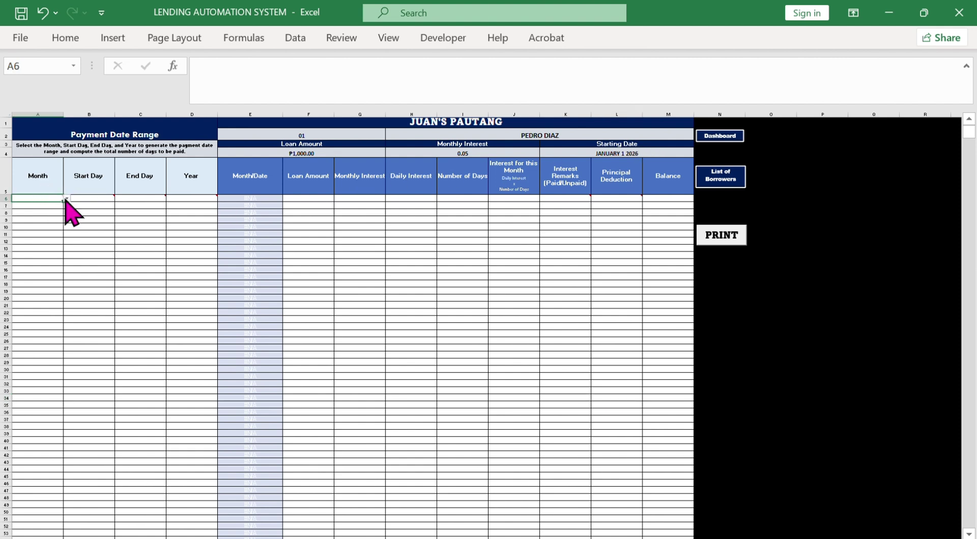
{"action": "left_click", "coordinate": [66, 199]}
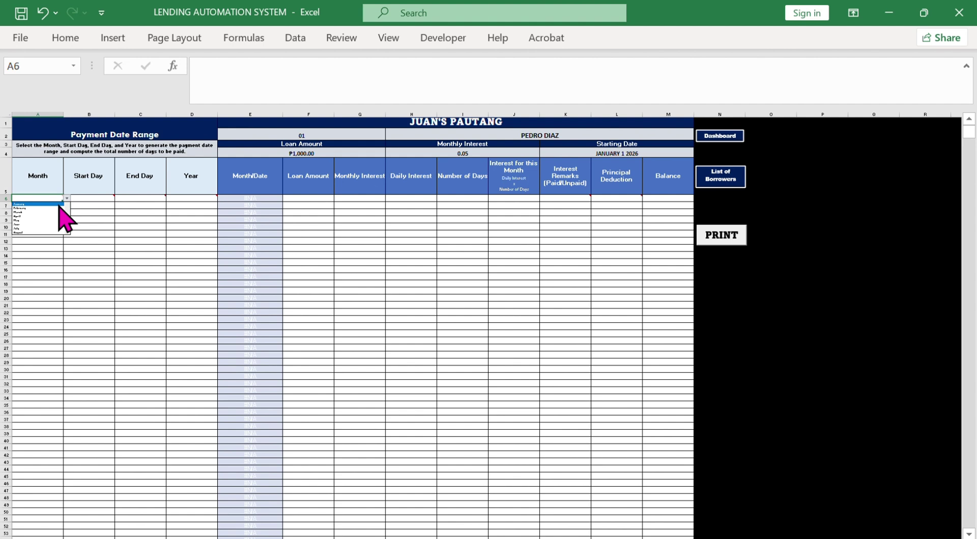
{"action": "key", "text": "Escape"}
{"action": "left_click", "coordinate": [92, 198]}
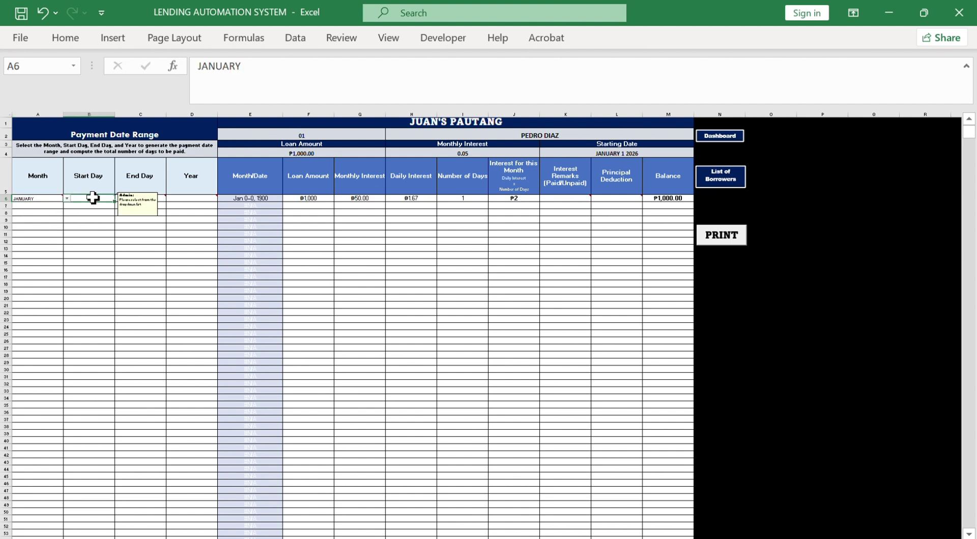
{"action": "type", "text": "1"}
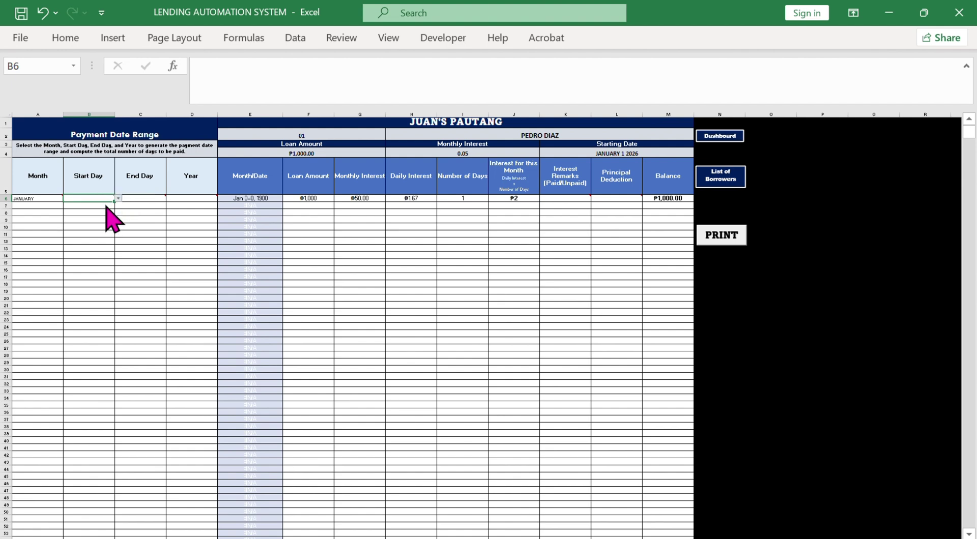
{"action": "key", "text": "Return"}
Complete the first payment date range with end day 30 and year 2026
{"action": "left_click", "coordinate": [146, 199]}
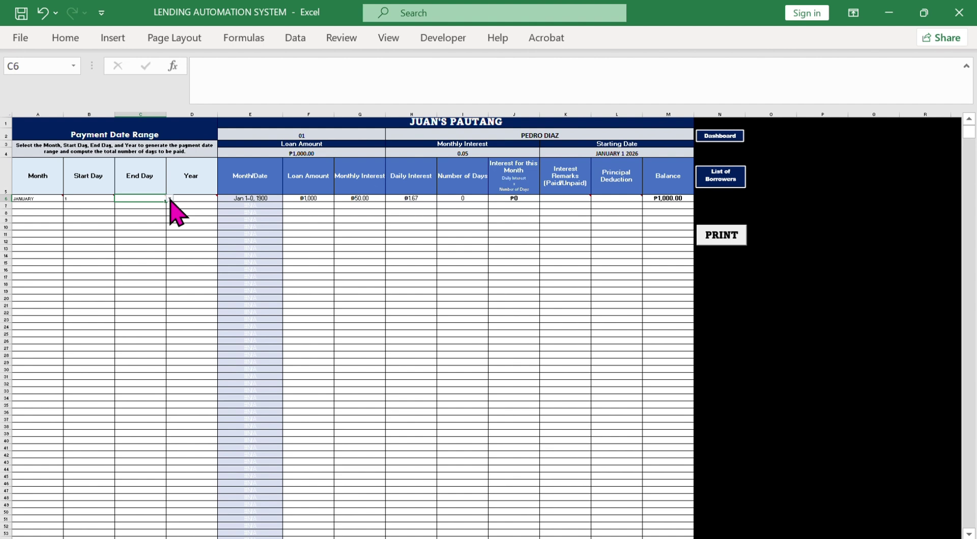
{"action": "left_click", "coordinate": [170, 198]}
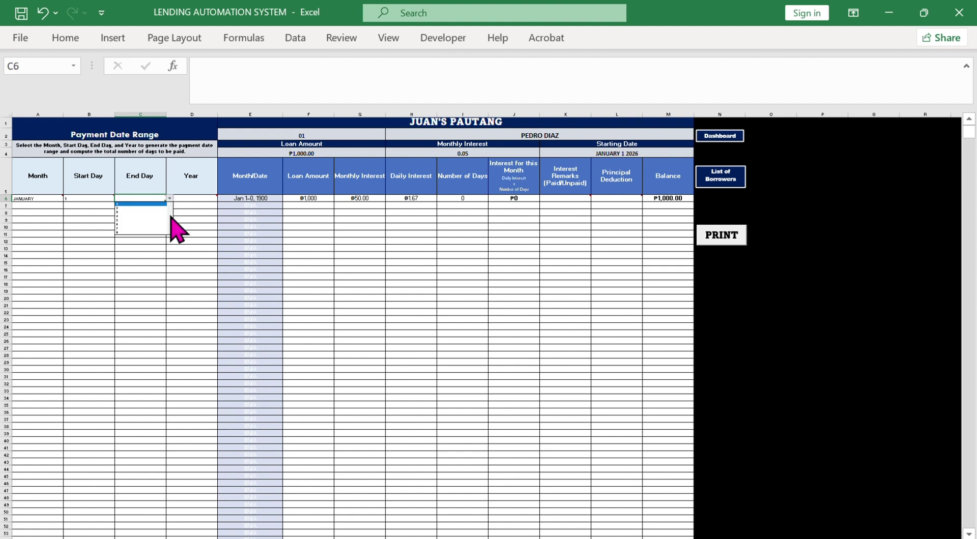
{"action": "left_click", "coordinate": [149, 199]}
{"action": "double_click", "coordinate": [148, 199]}
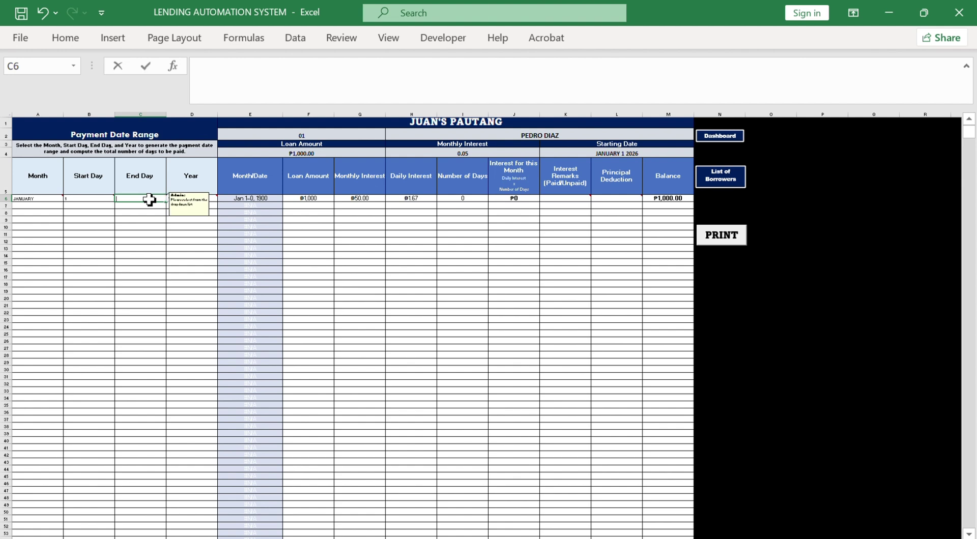
{"action": "type", "text": "30"}
{"action": "left_click", "coordinate": [203, 200]}
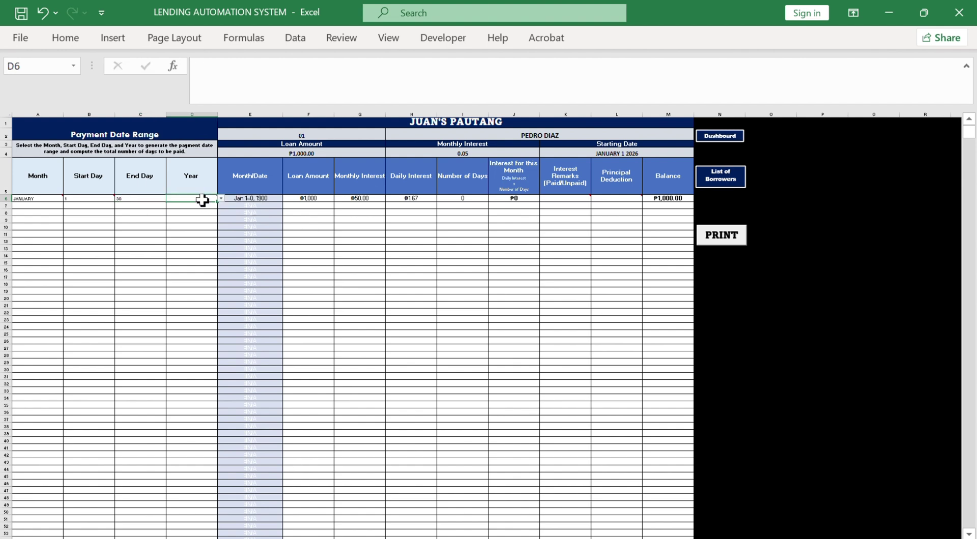
{"action": "left_click", "coordinate": [221, 199]}
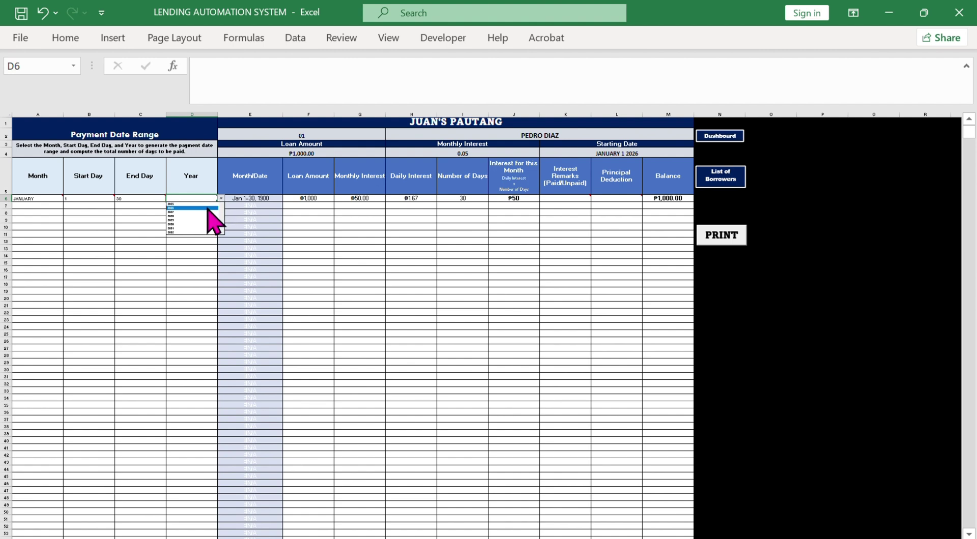
{"action": "left_click", "coordinate": [207, 208]}
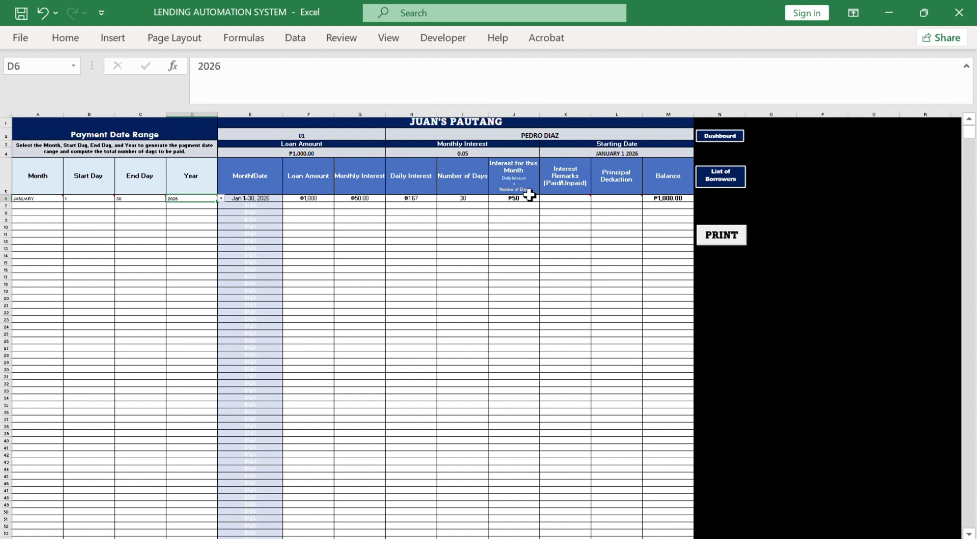
Set the January payment row's interest remarks to Unpaid and its principal deduction to 500
{"action": "left_click", "coordinate": [570, 198]}
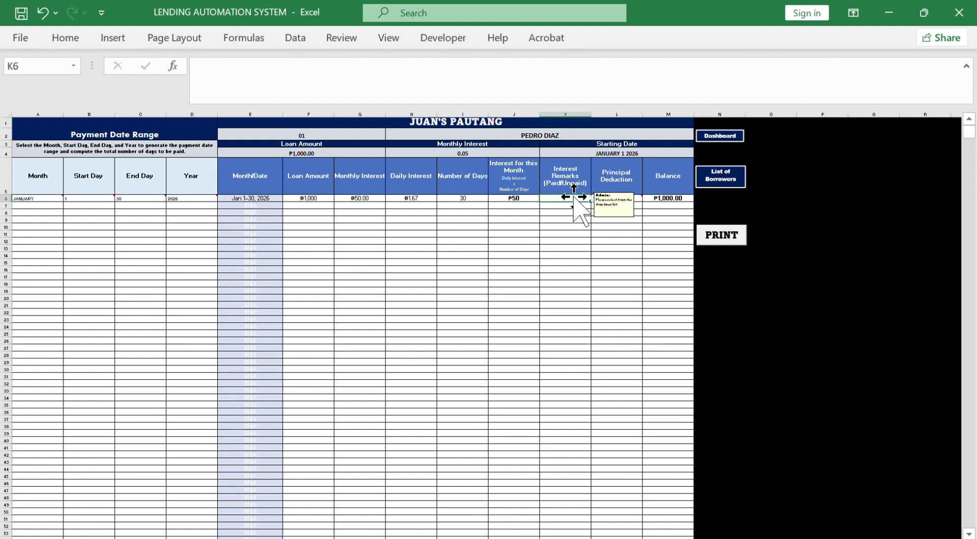
{"action": "left_click", "coordinate": [593, 198]}
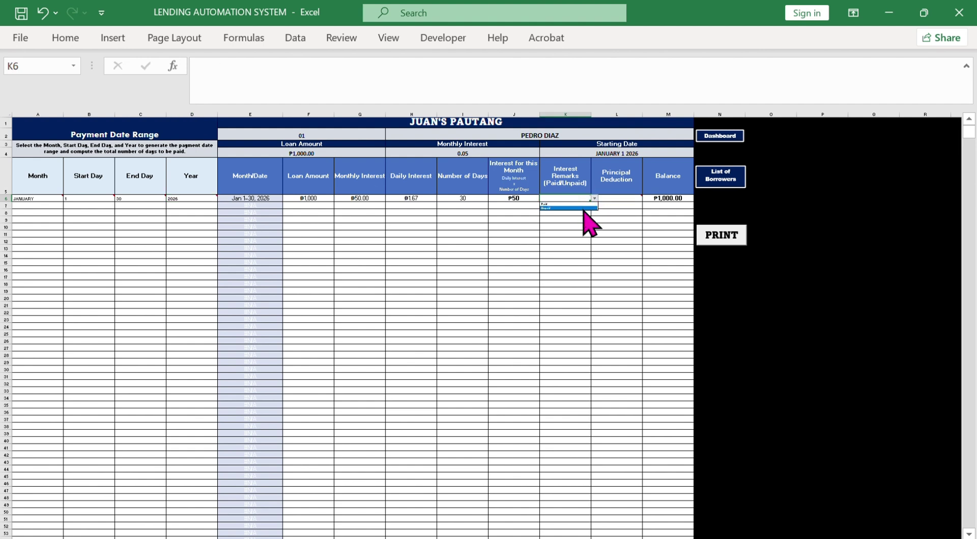
{"action": "key", "text": "Escape"}
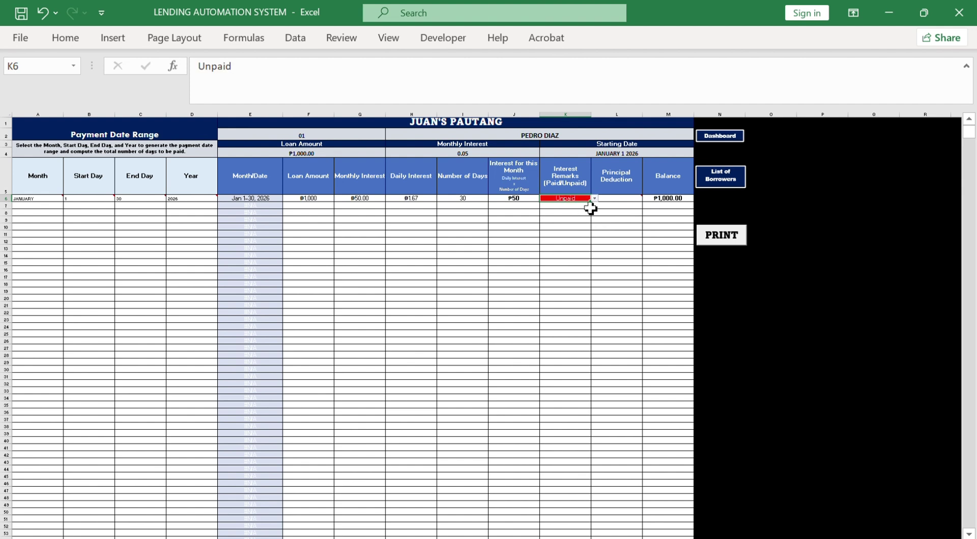
{"action": "left_click", "coordinate": [619, 200]}
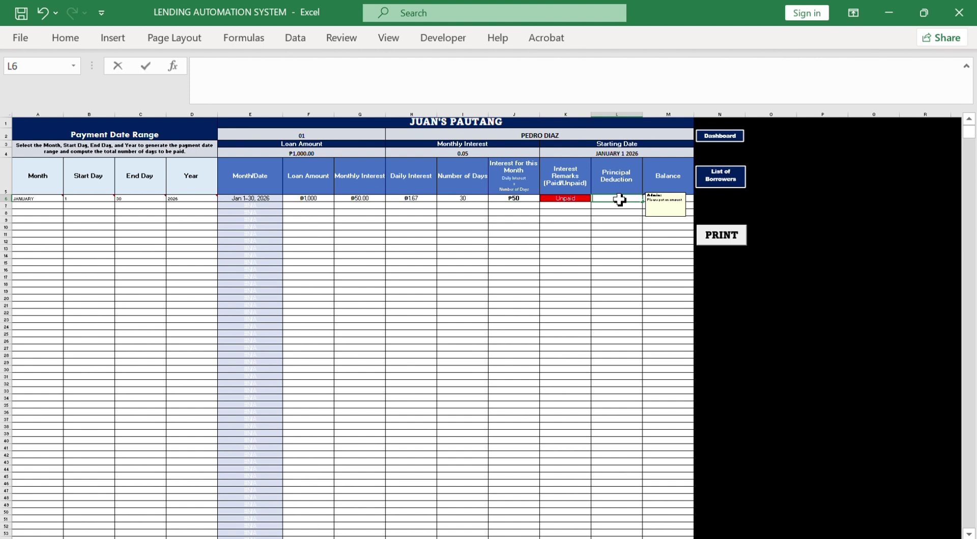
{"action": "type", "text": "500"}
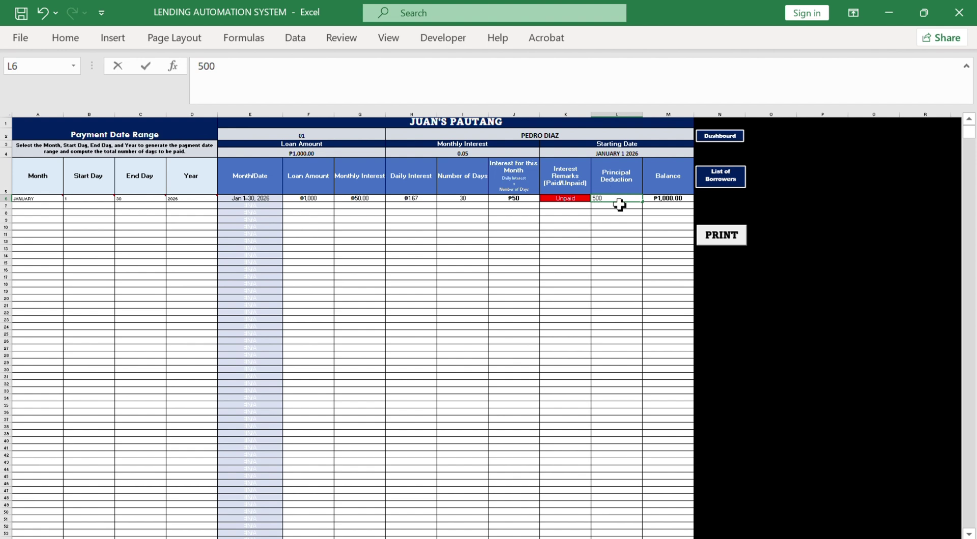
{"action": "left_click", "coordinate": [619, 213]}
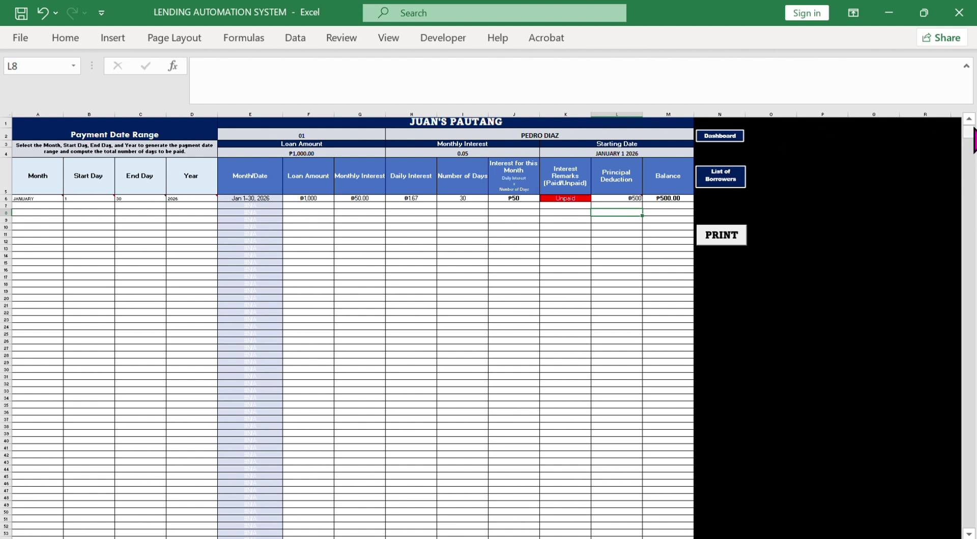
Change the January row's interest remarks to Paid and check the sheet's Total Unpaid Interest and Balance before and after
{"action": "left_click_drag", "start_coordinate": [971, 131], "coordinate": [970, 134]}
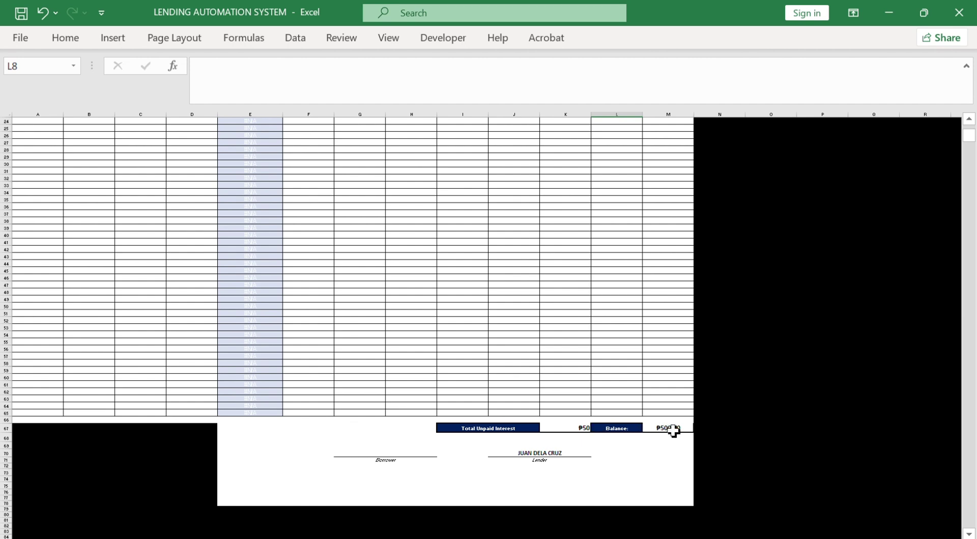
{"action": "left_click_drag", "start_coordinate": [971, 137], "coordinate": [972, 135]}
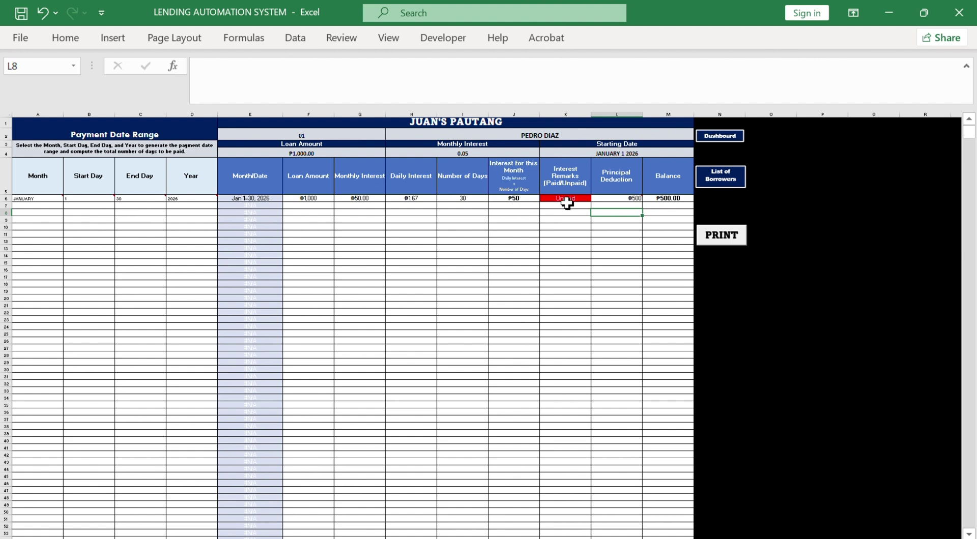
{"action": "left_click_drag", "start_coordinate": [972, 129], "coordinate": [973, 138]}
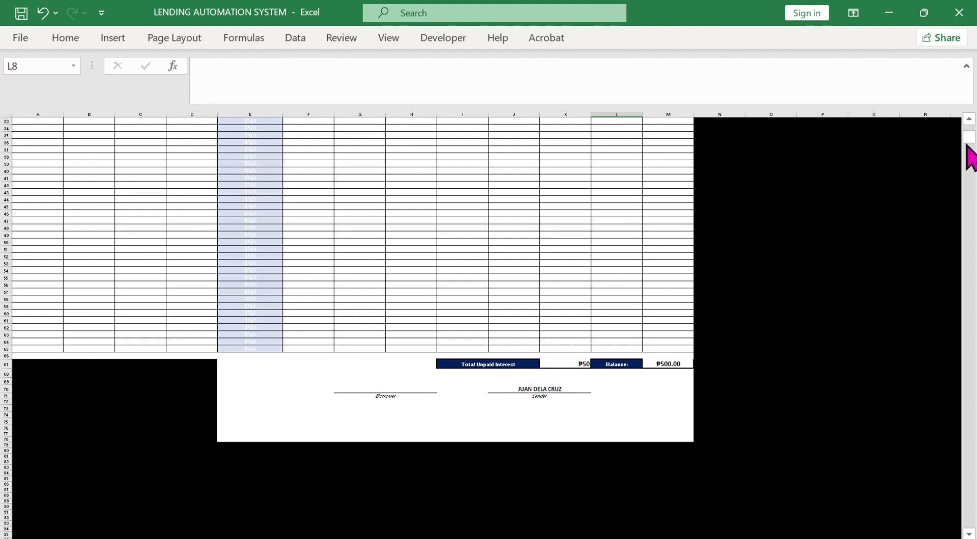
{"action": "left_click_drag", "start_coordinate": [968, 151], "coordinate": [967, 128]}
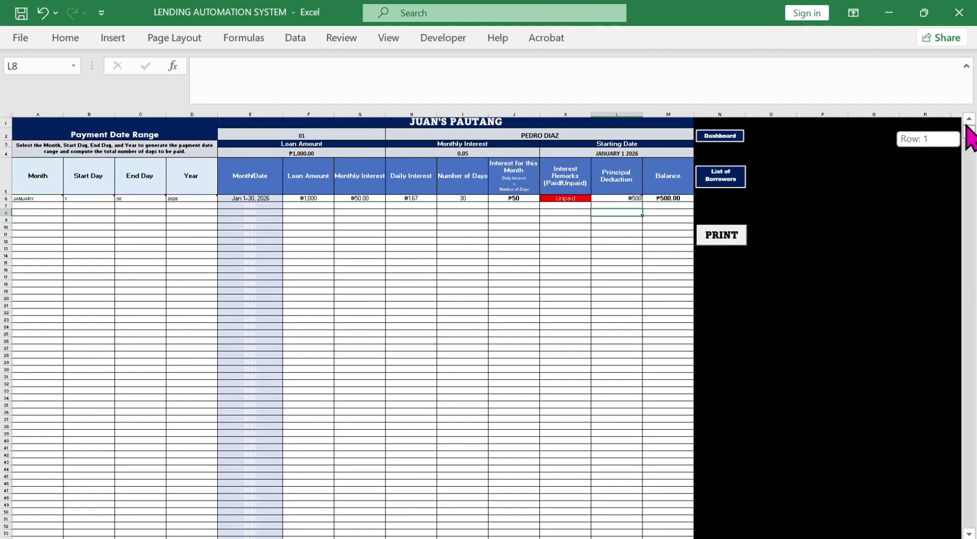
{"action": "left_click", "coordinate": [579, 198]}
{"action": "left_click", "coordinate": [594, 199]}
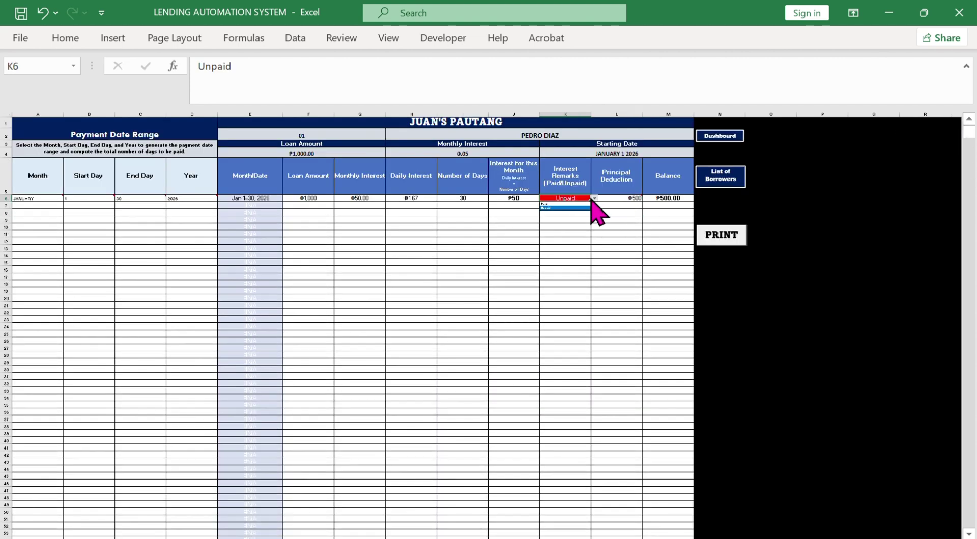
{"action": "left_click", "coordinate": [580, 204]}
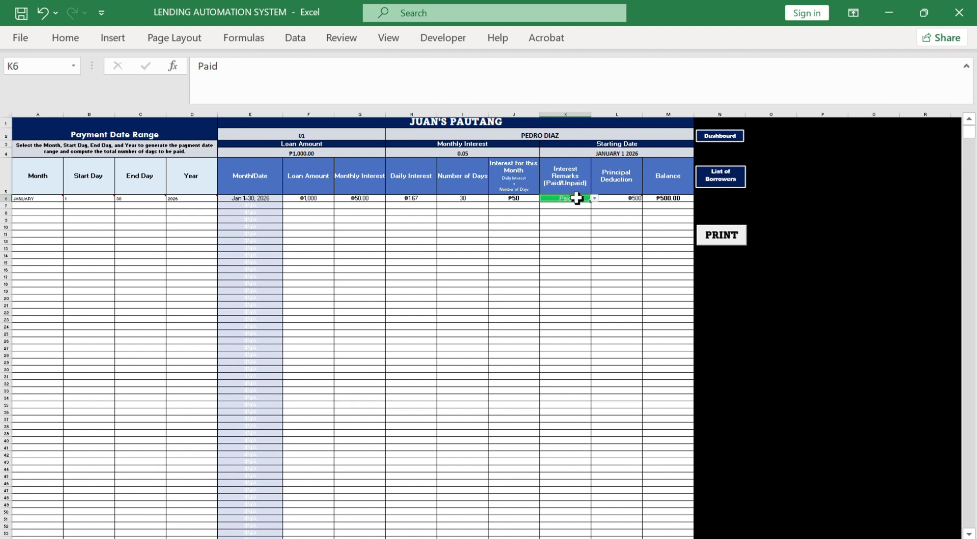
{"action": "mouse_move", "coordinate": [969, 135]}
{"action": "left_mouse_down"}
{"action": "mouse_move", "coordinate": [973, 147]}
{"action": "mouse_move", "coordinate": [972, 133]}
{"action": "left_mouse_up"}
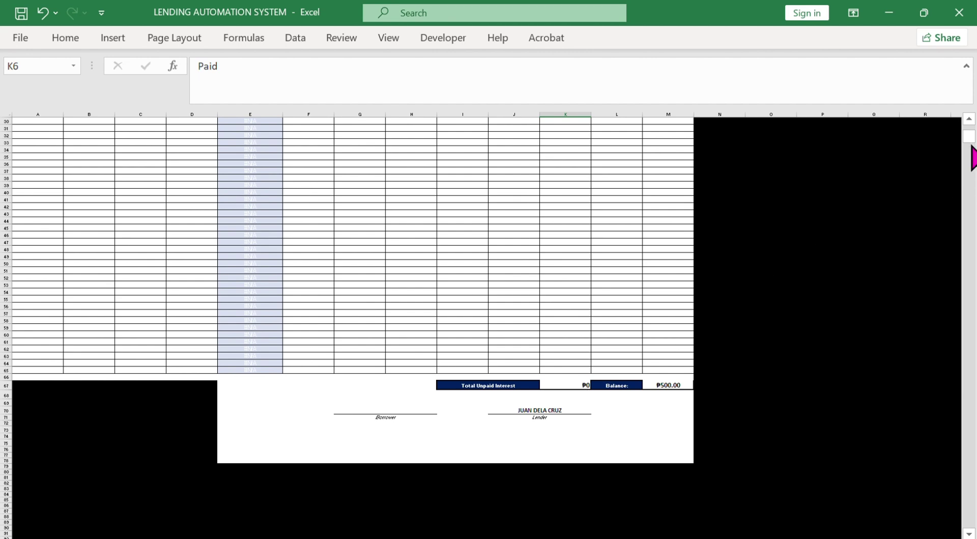
{"action": "left_click_drag", "start_coordinate": [968, 141], "coordinate": [968, 133]}
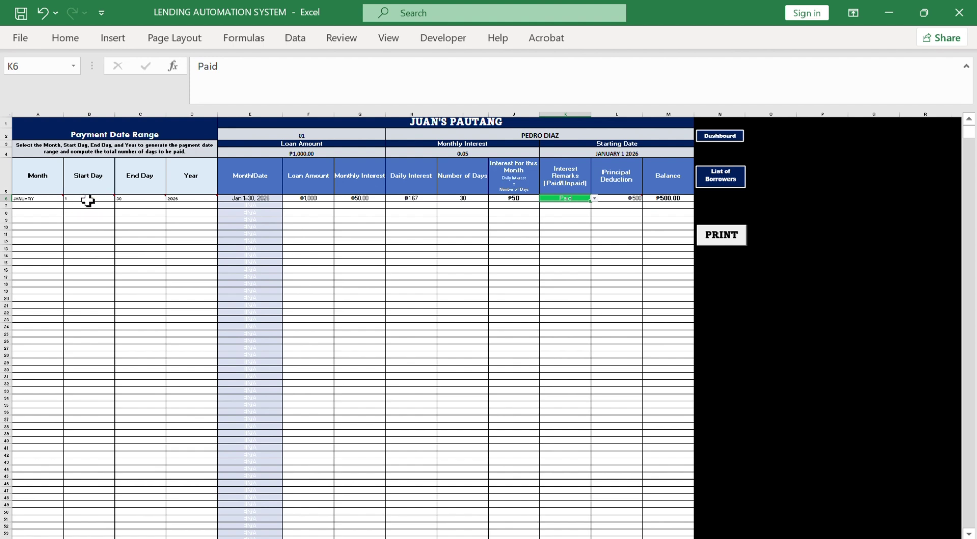
Change the end day of the January payment date range to 15
{"action": "left_click", "coordinate": [135, 199]}
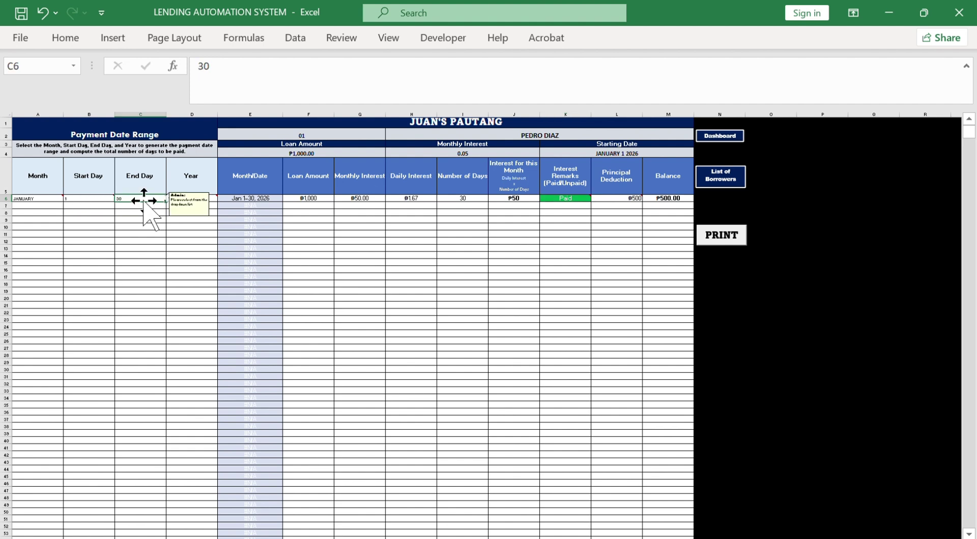
{"action": "left_click", "coordinate": [168, 199]}
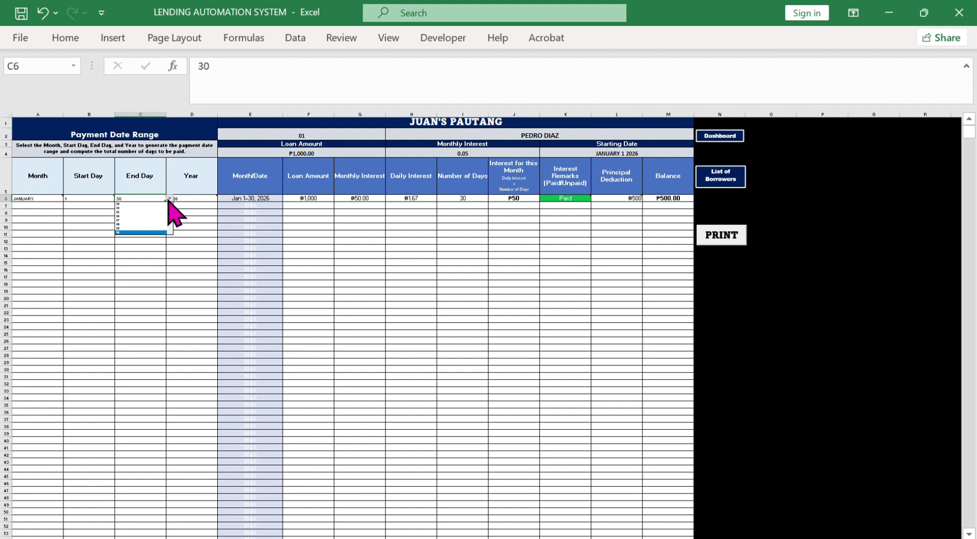
{"action": "left_click", "coordinate": [147, 199]}
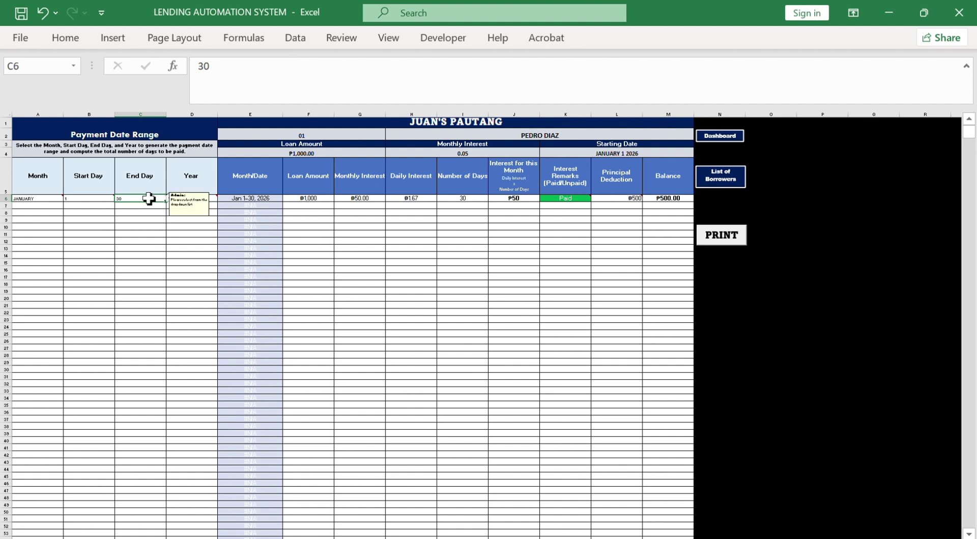
{"action": "left_click", "coordinate": [153, 234]}
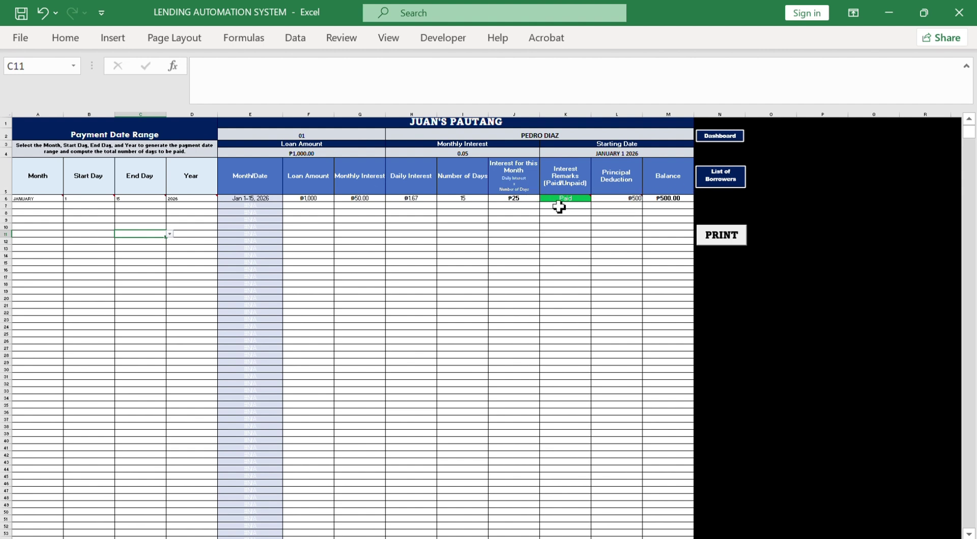
Set loan 01's remarks to Paid in the List of Borrowers
{"action": "left_click", "coordinate": [727, 181]}
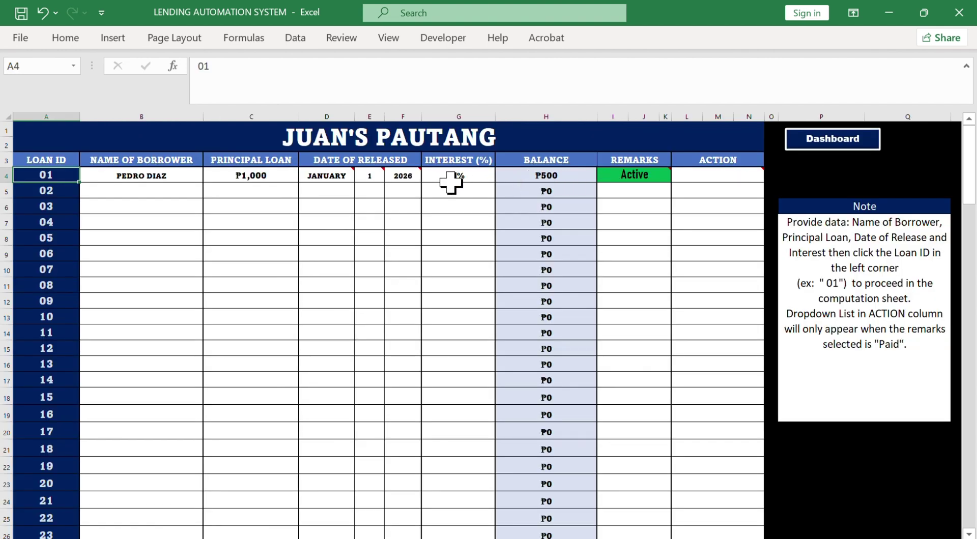
{"action": "left_click", "coordinate": [667, 179]}
{"action": "left_click", "coordinate": [679, 178]}
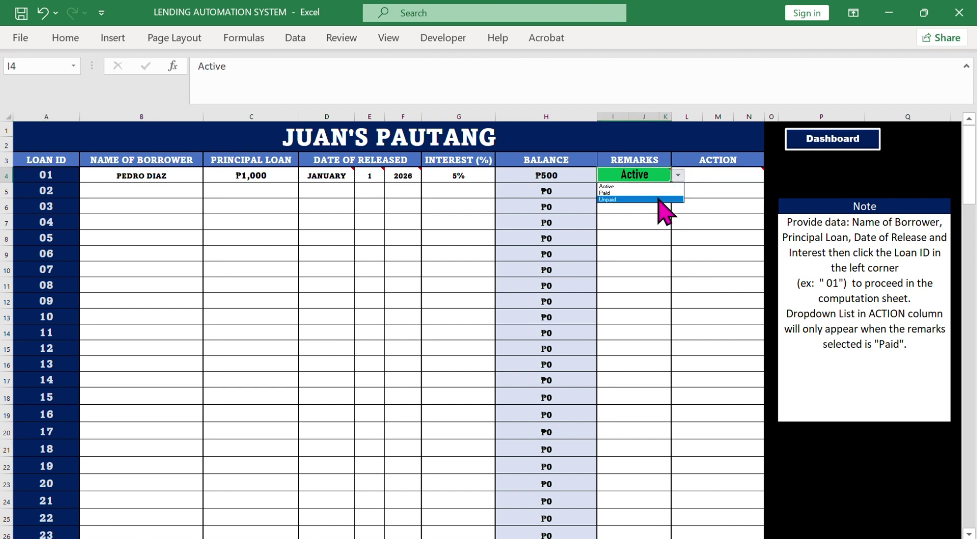
{"action": "key", "text": "Escape"}
{"action": "key", "text": "alt+Down"}
{"action": "left_click", "coordinate": [661, 192]}
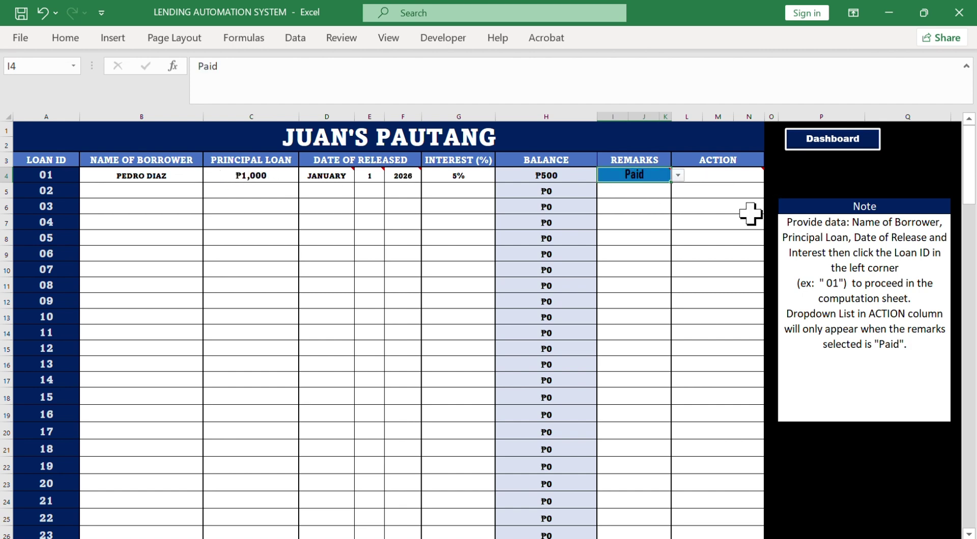
Delete loan 01's row data in the List of Borrowers by setting its action to Delete
{"action": "left_click", "coordinate": [719, 176]}
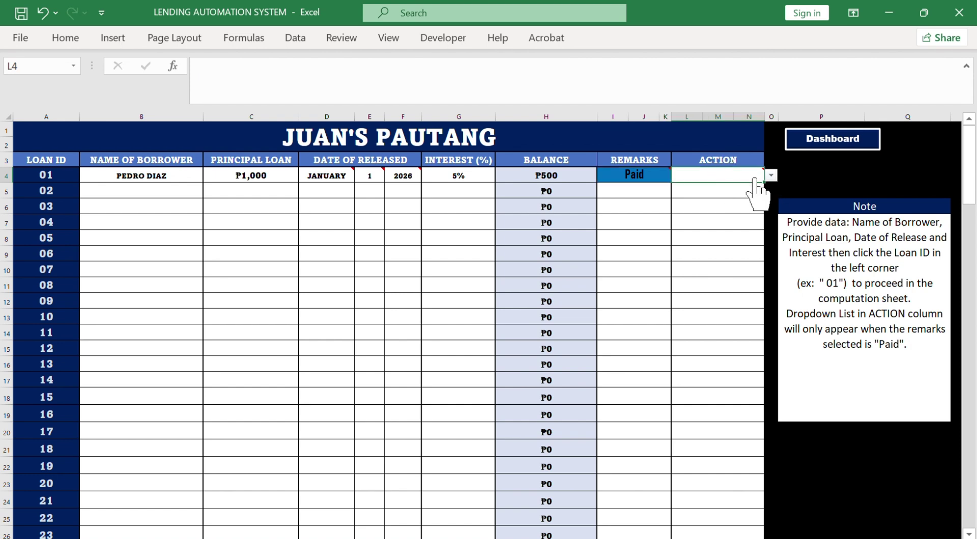
{"action": "left_click", "coordinate": [771, 175]}
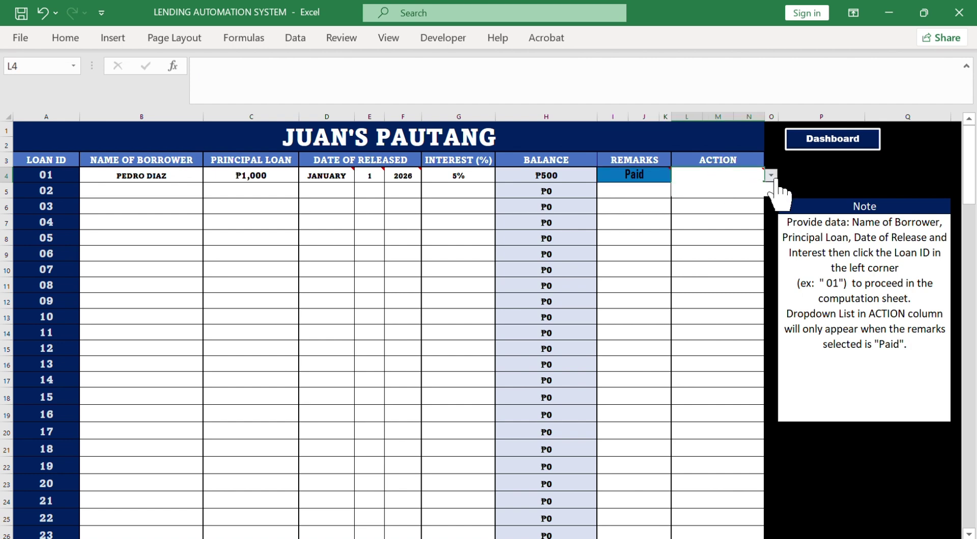
{"action": "left_click", "coordinate": [748, 194]}
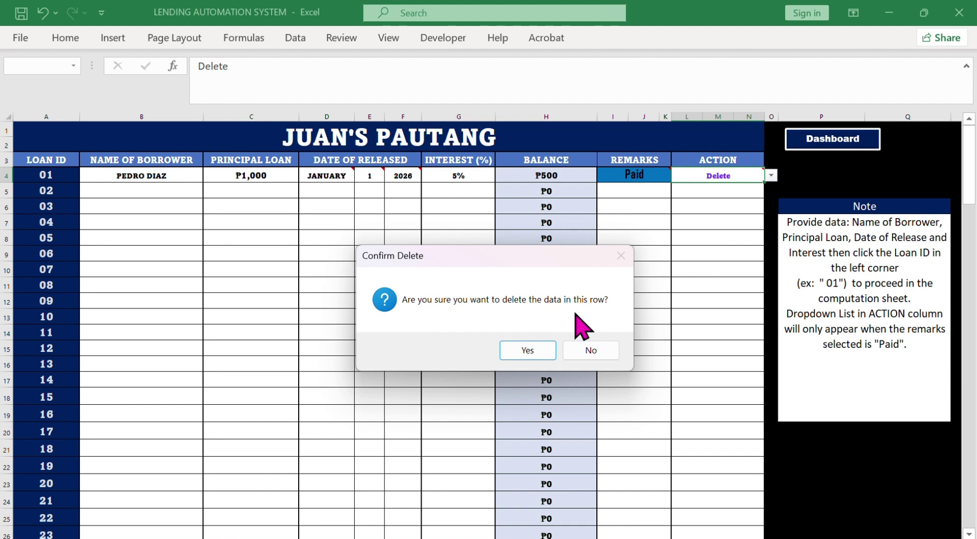
{"action": "left_click", "coordinate": [528, 351]}
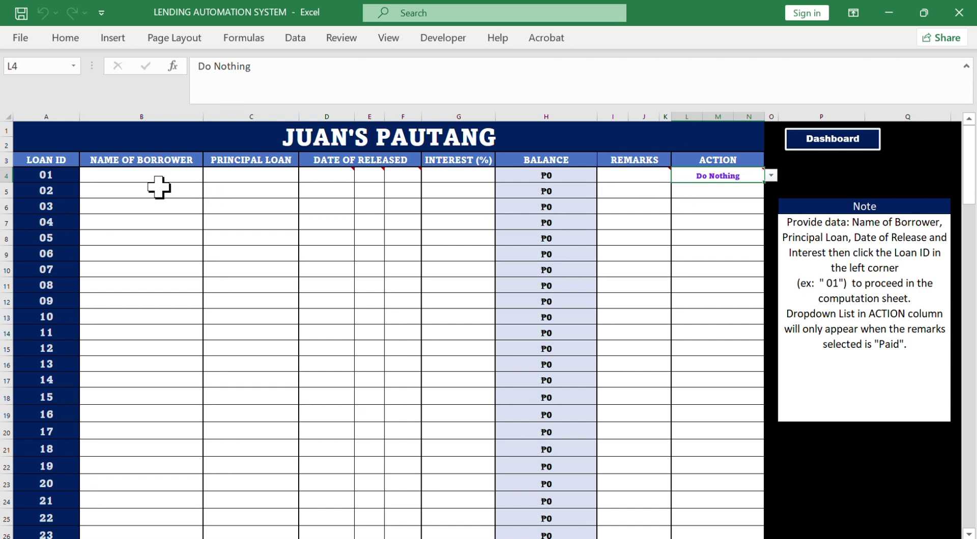
Open the computation sheet for loan ID 01 and clear the January entries from the payment date range
{"action": "left_click", "coordinate": [46, 180]}
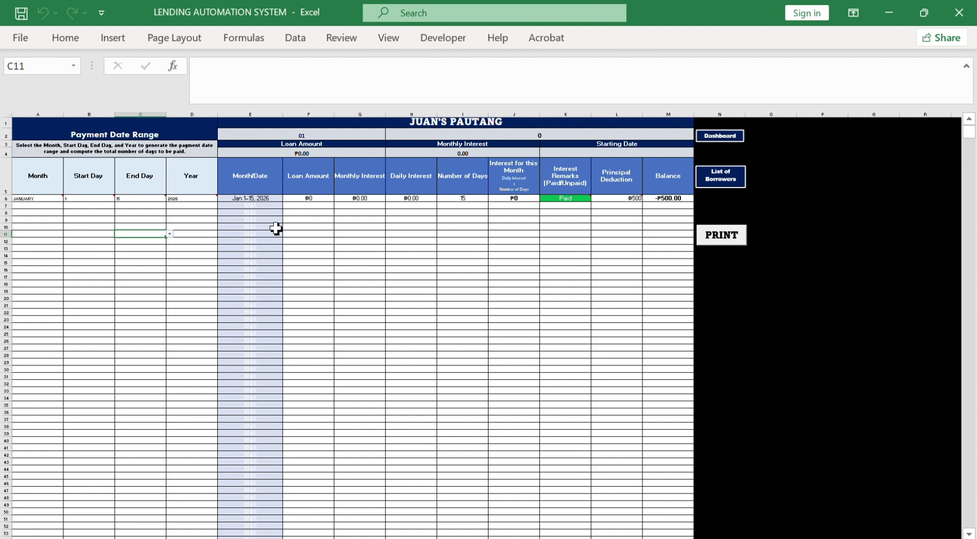
{"action": "left_click", "coordinate": [36, 199]}
{"action": "left_click_drag", "start_coordinate": [122, 200], "coordinate": [367, 216]}
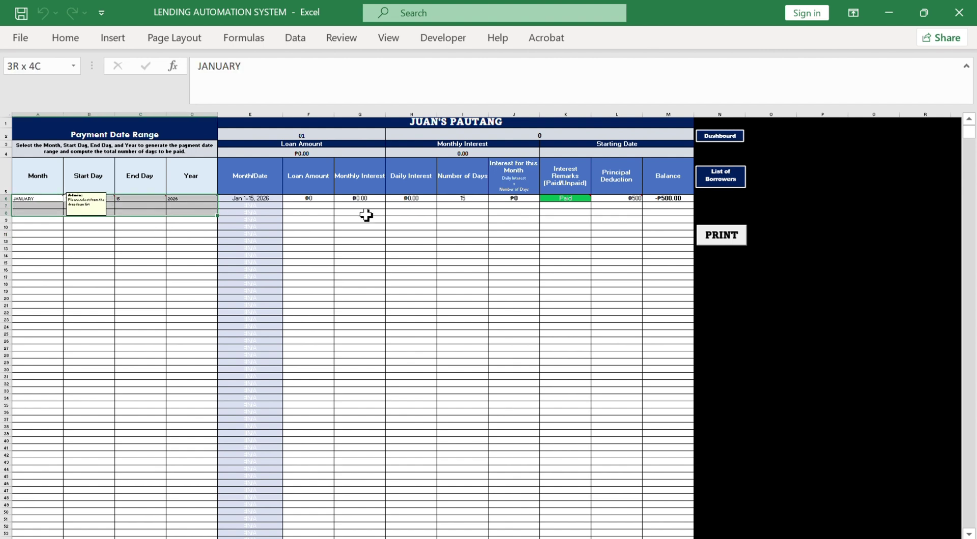
{"action": "left_click_drag", "start_coordinate": [569, 203], "coordinate": [578, 201]}
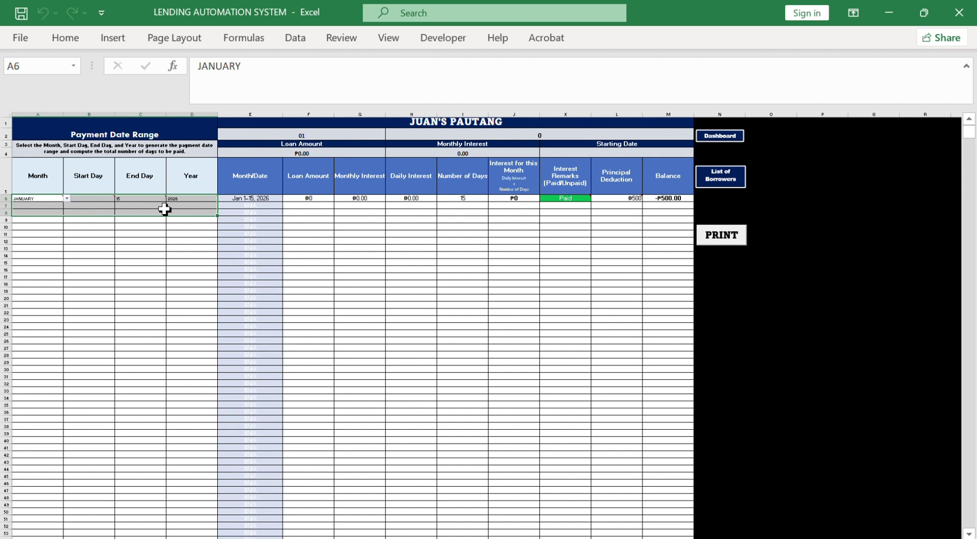
{"action": "key", "text": "Delete"}
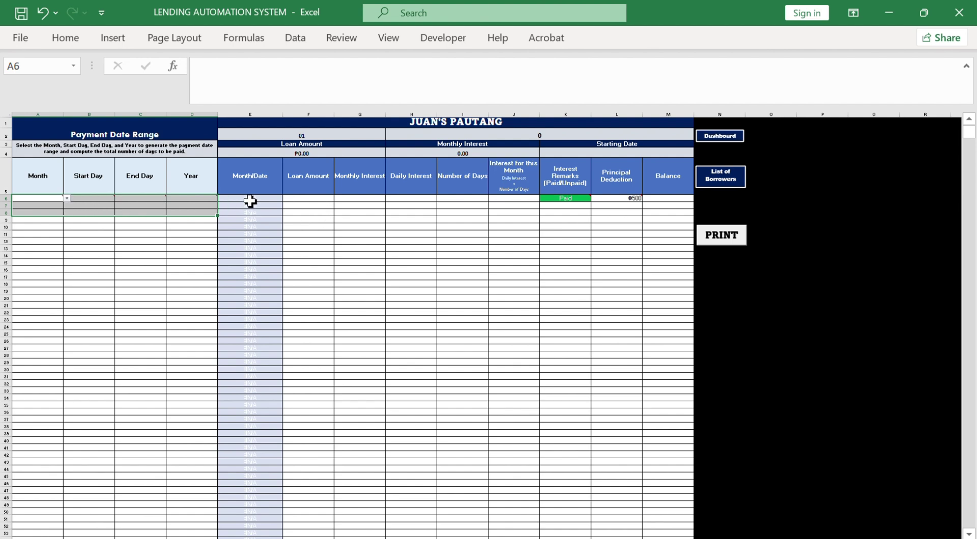
Clear the interest remarks and principal deduction in the first row of loan 01's computation sheet
{"action": "left_click", "coordinate": [574, 199]}
{"action": "left_click_drag", "start_coordinate": [578, 199], "coordinate": [602, 202]}
{"action": "key", "text": "Delete"}
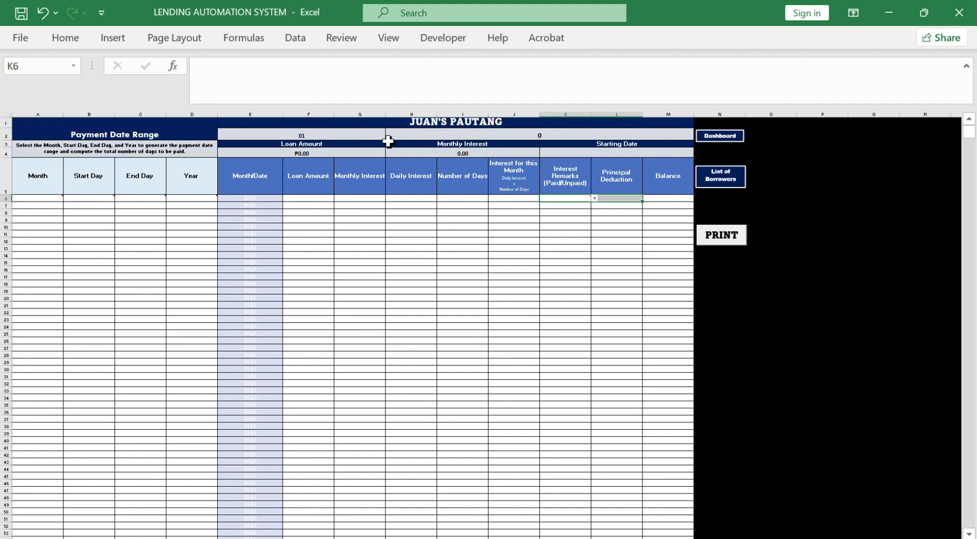
Check the total capital released and total outstanding balance in the List of Borrowers, and return to the Dashboard
{"action": "left_click", "coordinate": [723, 183]}
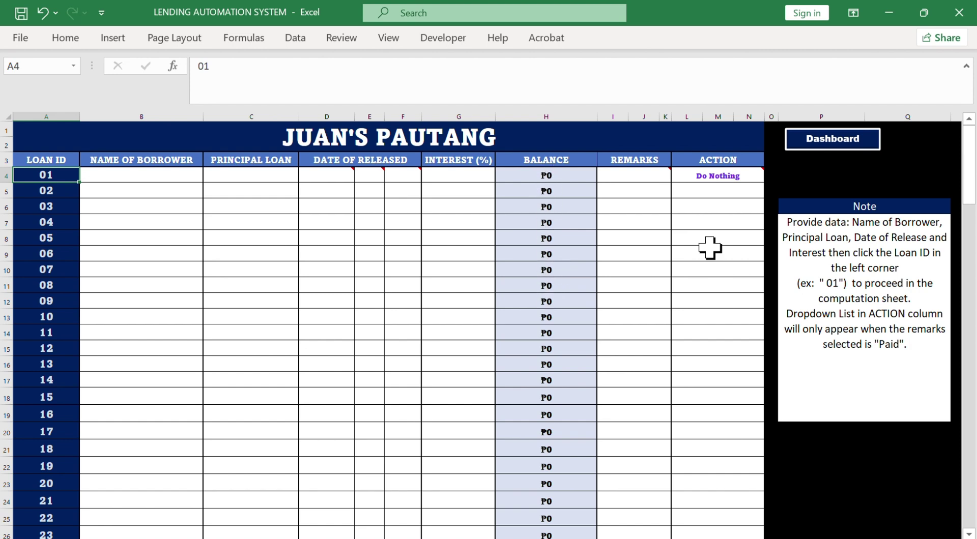
{"action": "left_click_drag", "start_coordinate": [968, 190], "coordinate": [969, 307]}
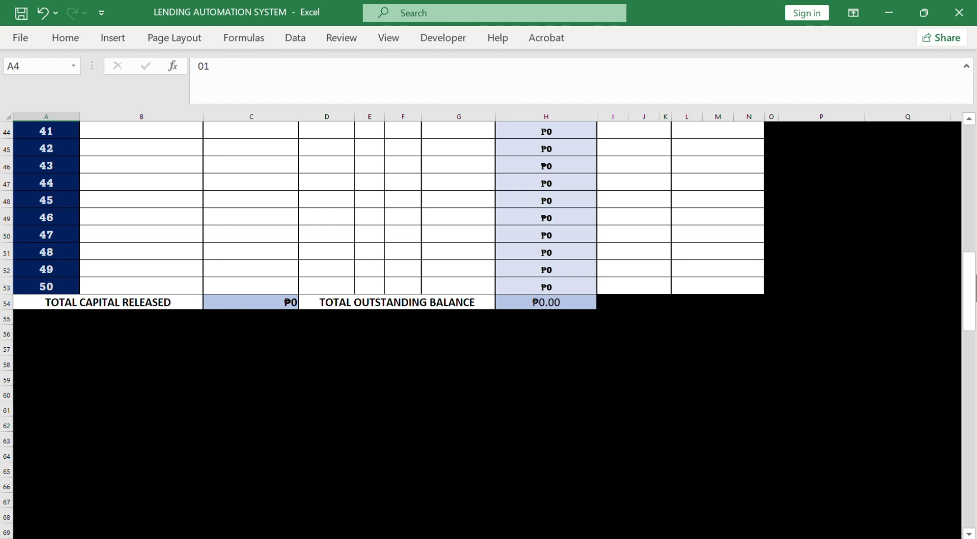
{"action": "left_click_drag", "start_coordinate": [966, 282], "coordinate": [964, 127]}
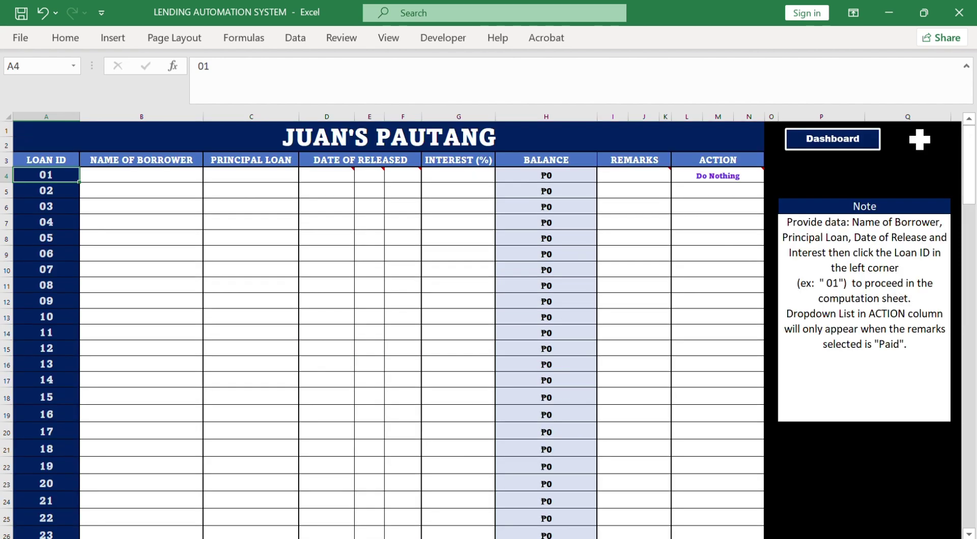
{"action": "left_click", "coordinate": [847, 137]}
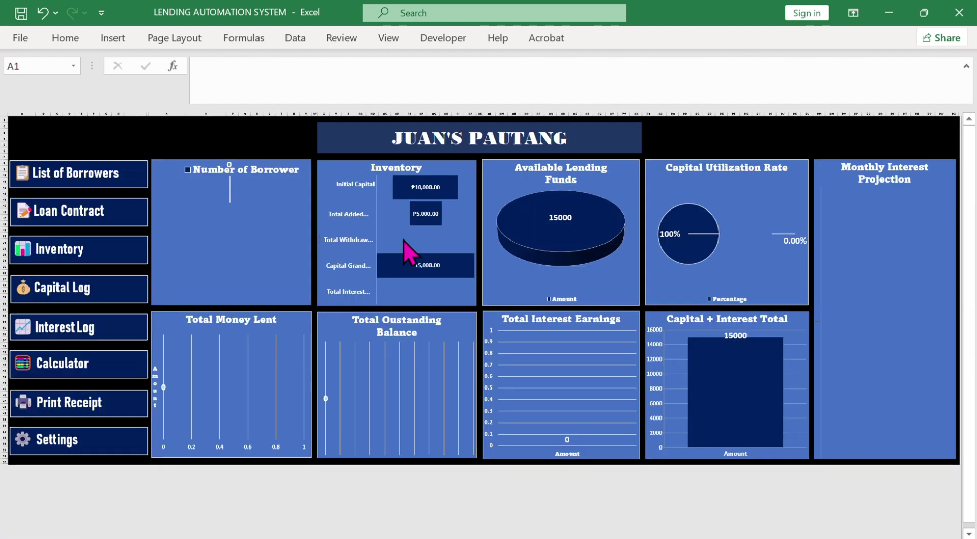